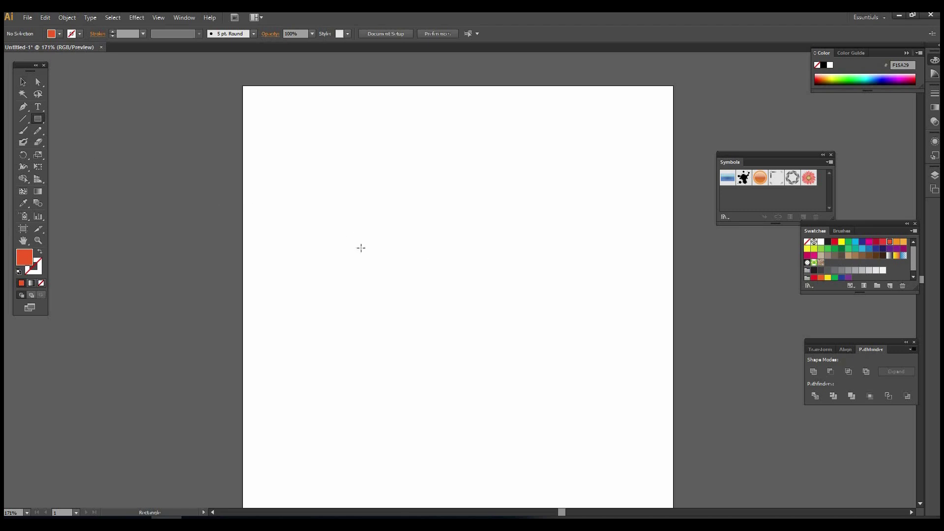
Draw a red-orange rectangle about 237 by 137 px for the envelope body.
left_click_drag(356, 233, 468, 349)
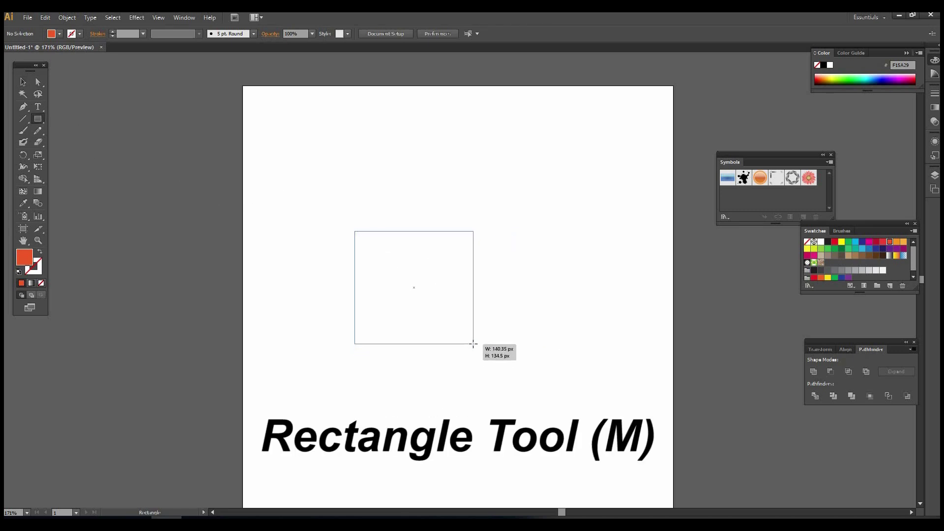
left_click_drag(468, 349, 552, 357)
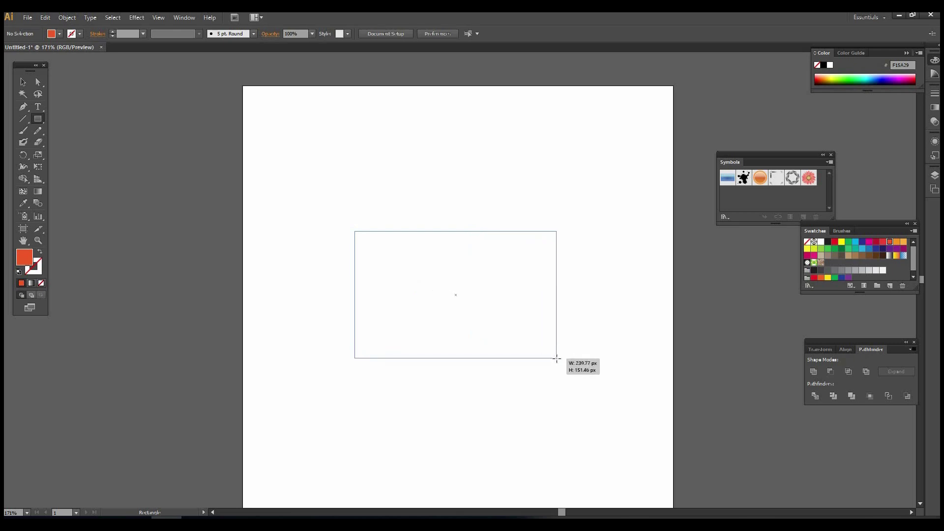
left_click_drag(551, 358, 553, 346)
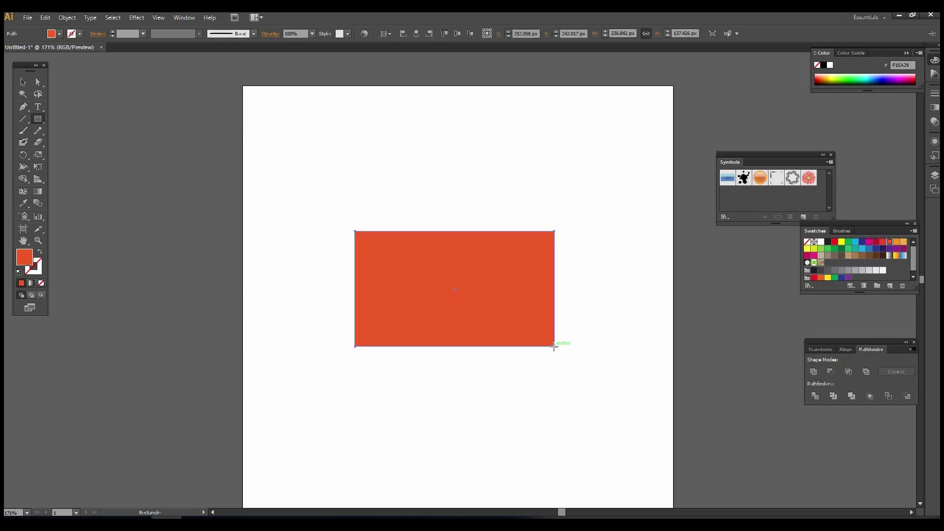
Centre the rectangle horizontally and vertically on the artboard.
left_click(22, 82)
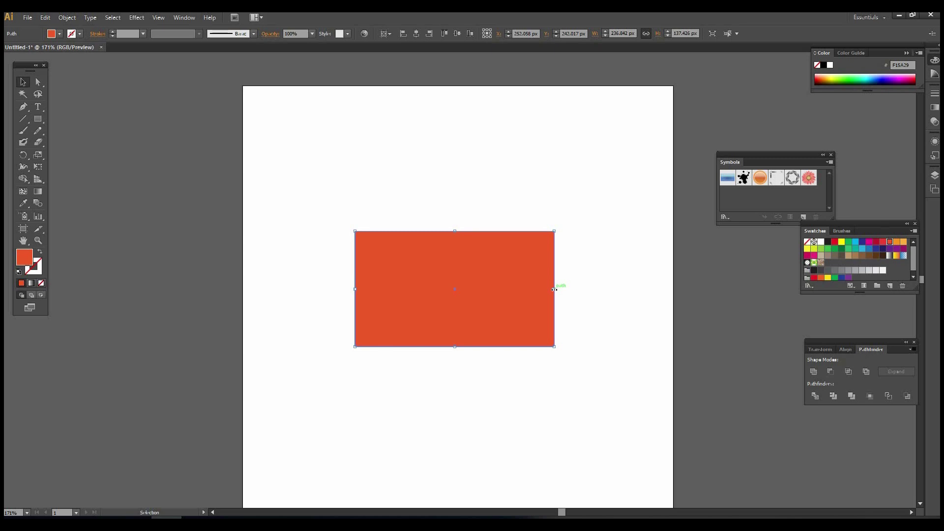
left_click(416, 32)
left_click(457, 33)
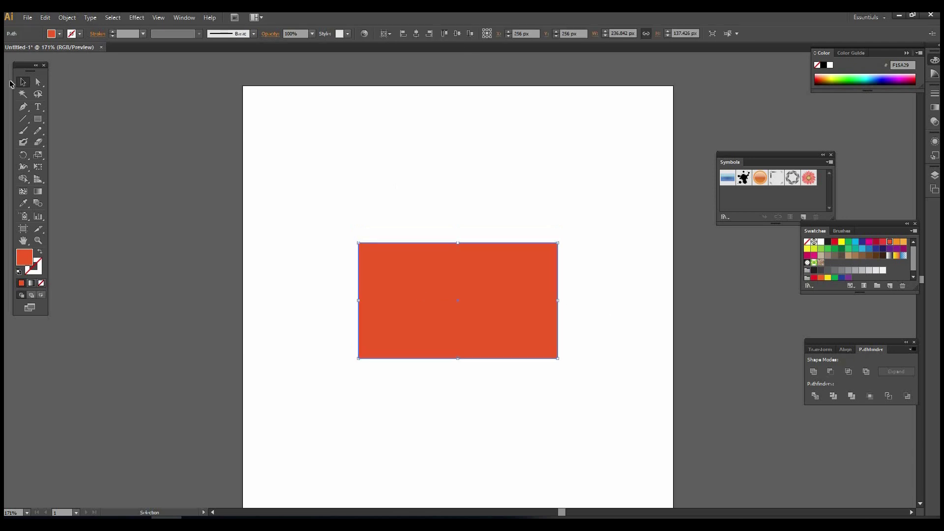
key("p")
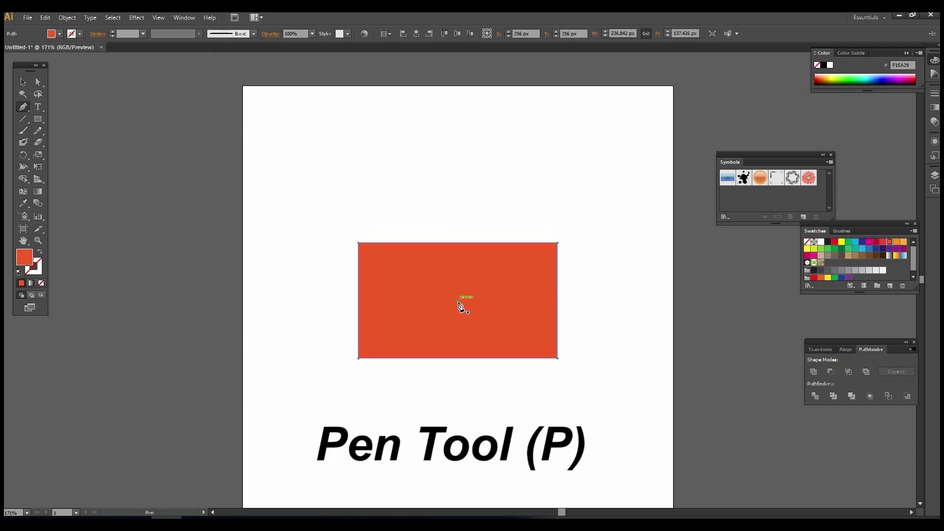
Draw a closed triangle from the rectangle's centre to its bottom-left and top-left corners.
left_click(458, 301)
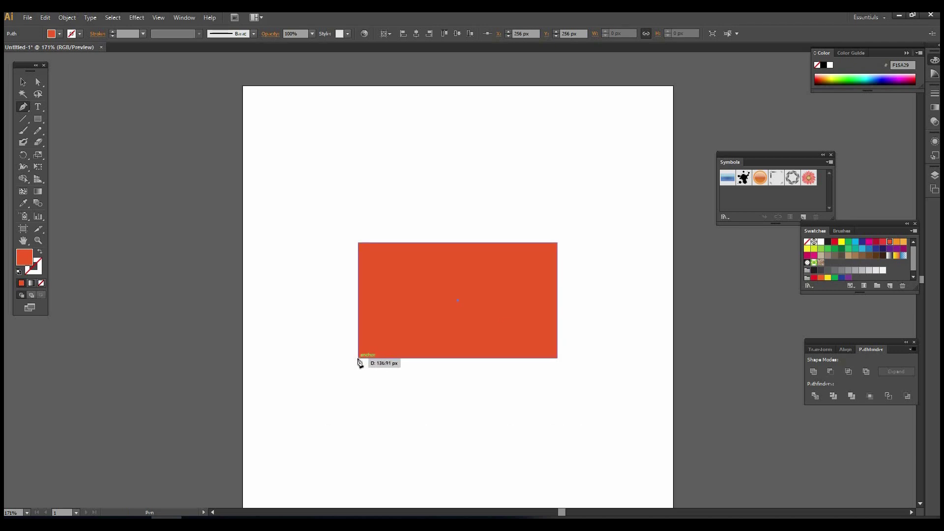
left_click(359, 359)
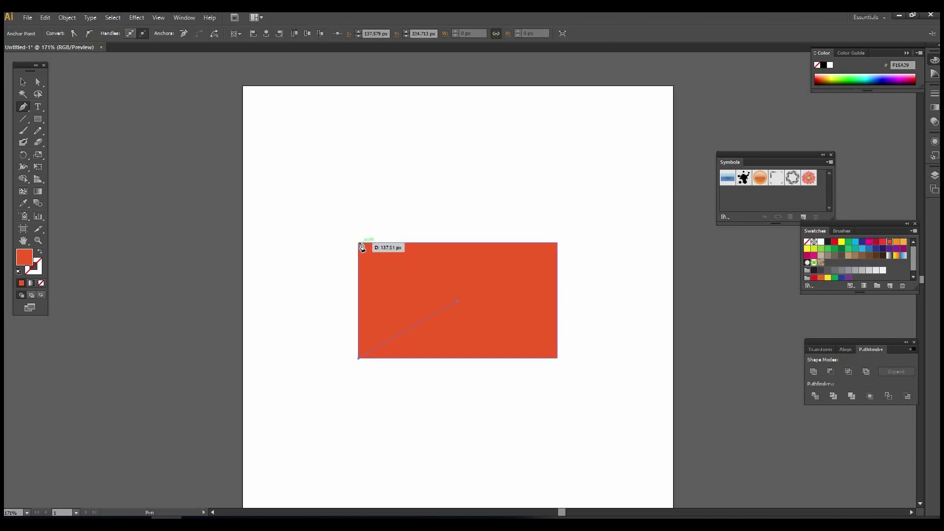
left_click(358, 242)
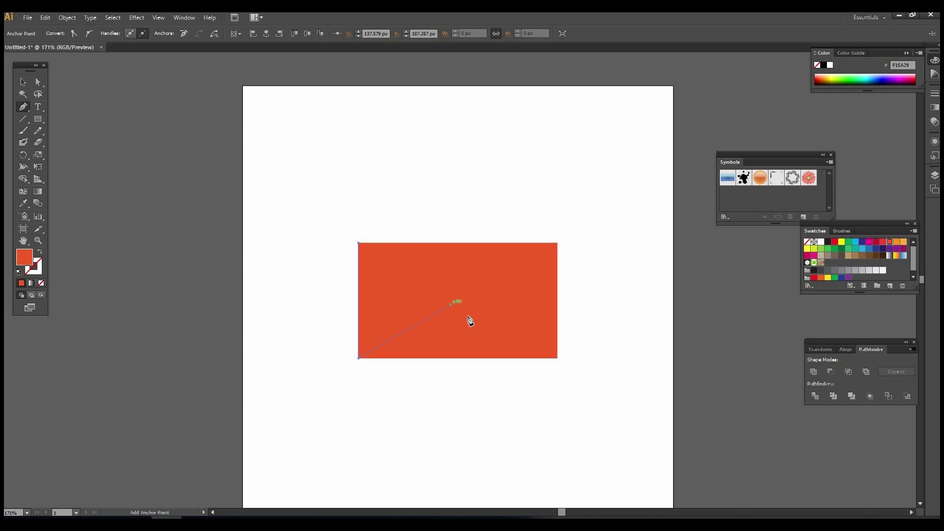
left_click(459, 301)
Select the triangle path and bring up its context menu.
key("v")
right_click(453, 297)
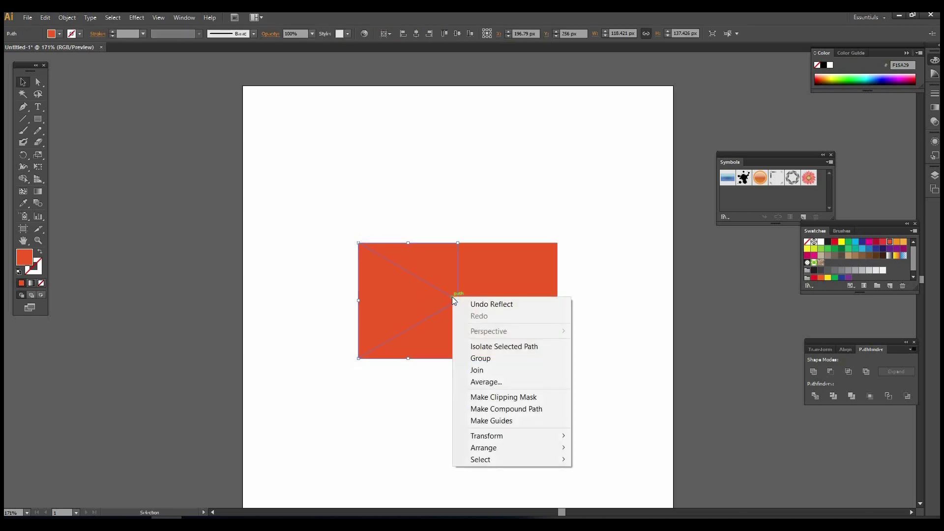
left_click(635, 349)
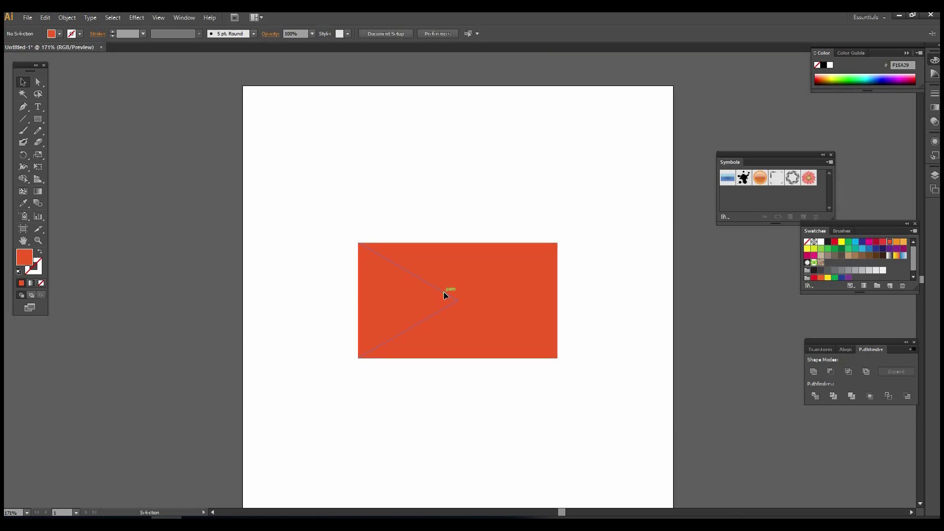
left_click(444, 292)
right_click(444, 293)
mouse_move(501, 432)
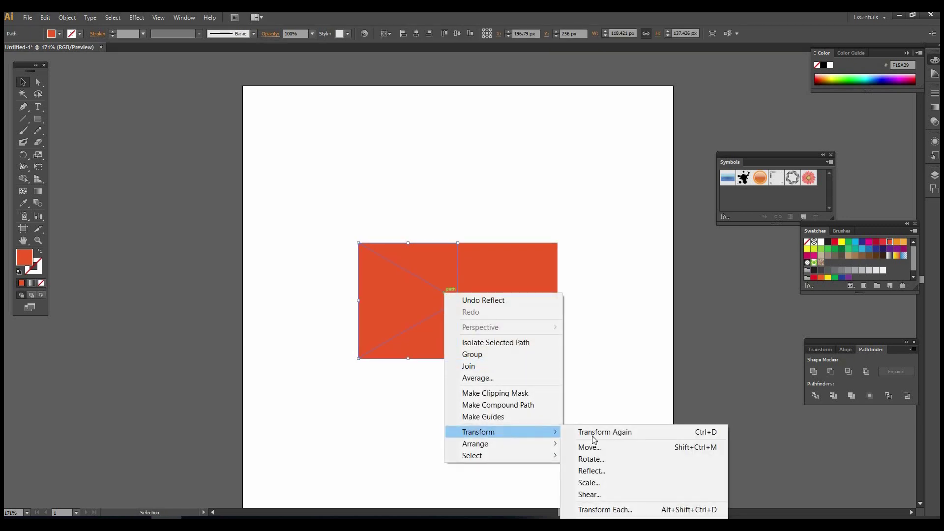
Make a vertically reflected copy of the left triangle for the rectangle's right side.
left_click(597, 470)
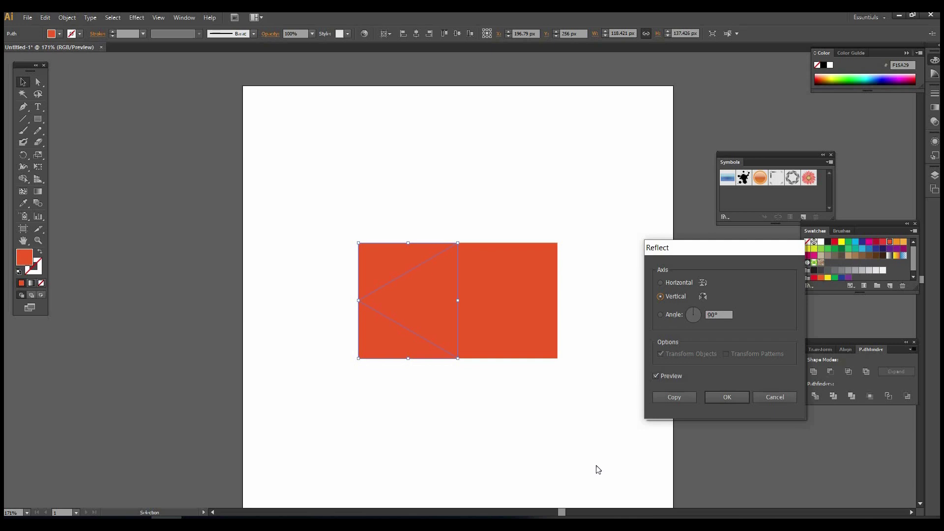
left_click(671, 397)
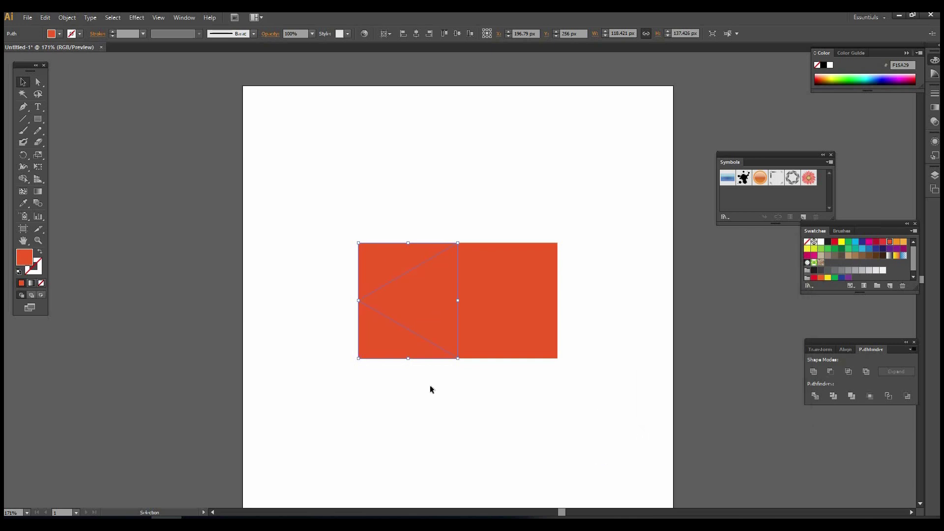
left_click(531, 326, "shift")
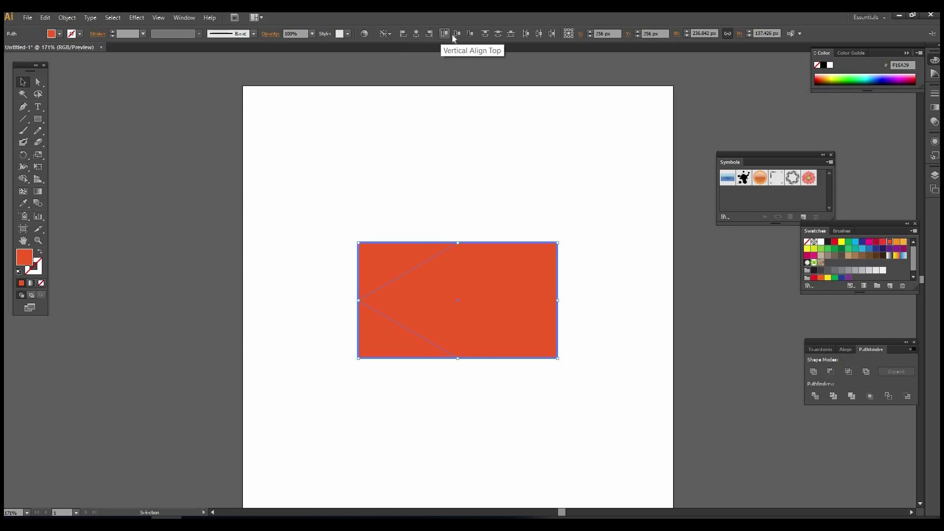
left_click(615, 237)
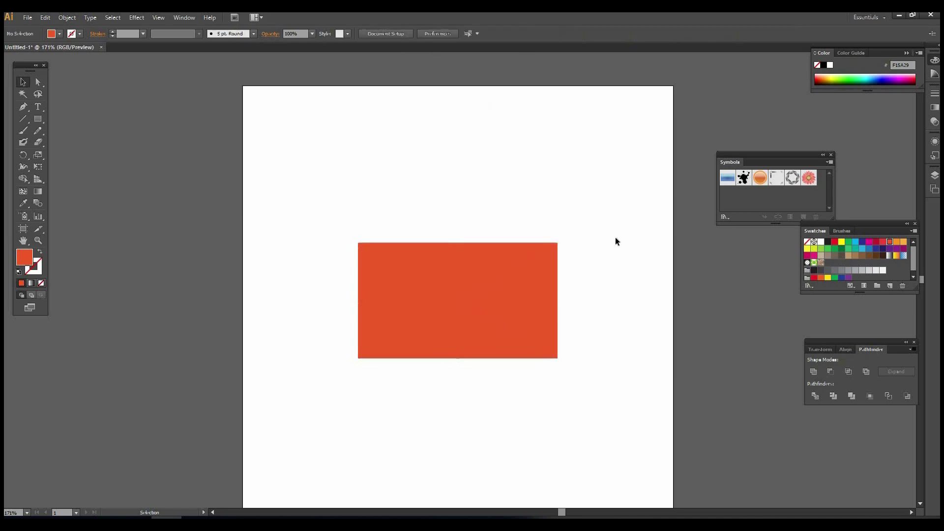
Fill the left and right triangles with orange F7941E.
left_click(523, 261)
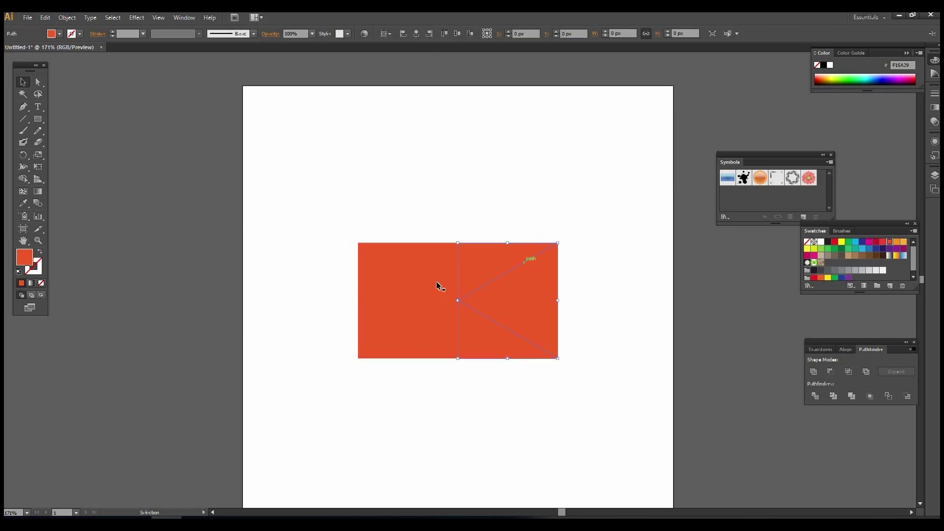
left_click(403, 270, "shift")
left_click(59, 33)
left_click(95, 51)
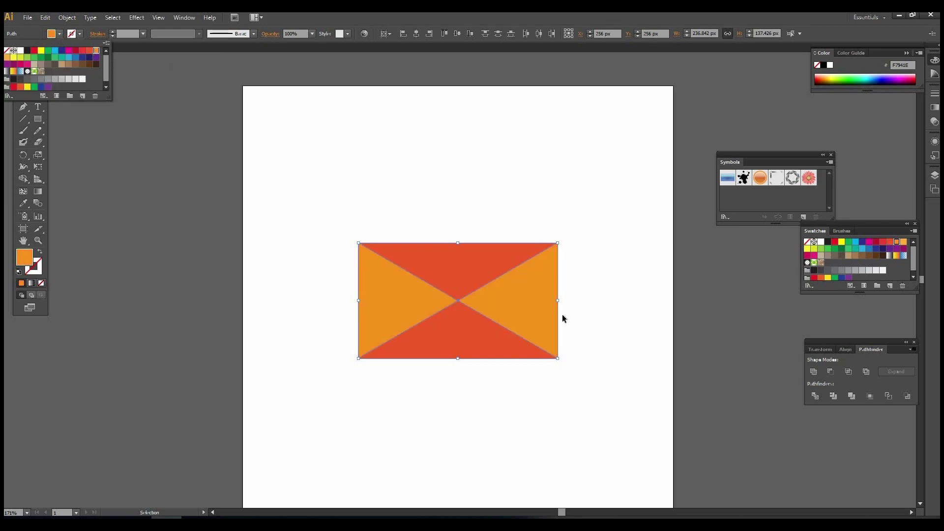
left_click(618, 308)
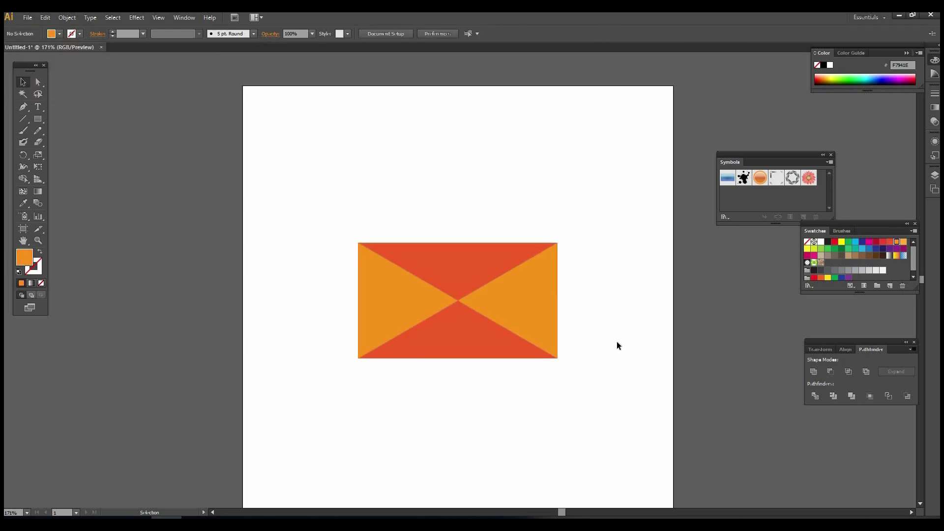
left_click(39, 119)
Draw a rectangle about 184 by 98 px over the envelope's upper half.
left_click(370, 251)
left_click_drag(377, 218, 533, 300)
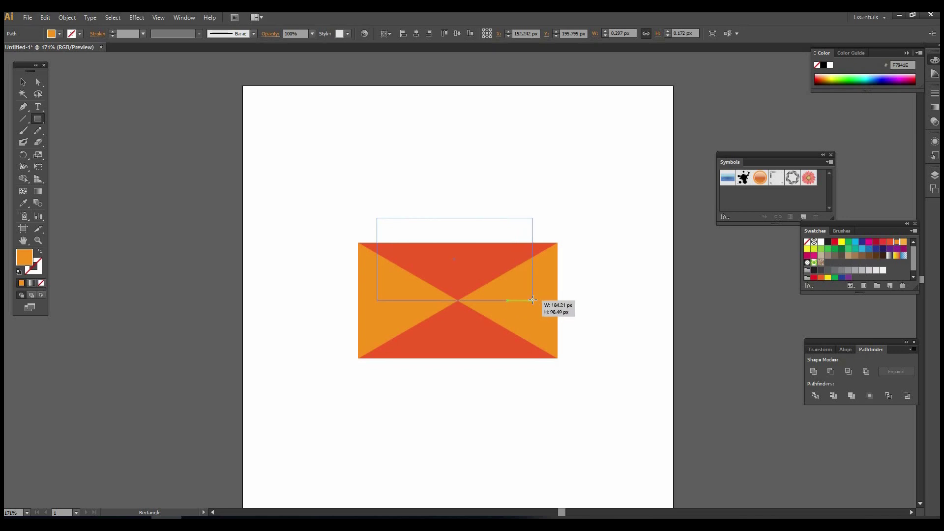
left_click_drag(533, 300, 533, 300)
left_click(532, 300)
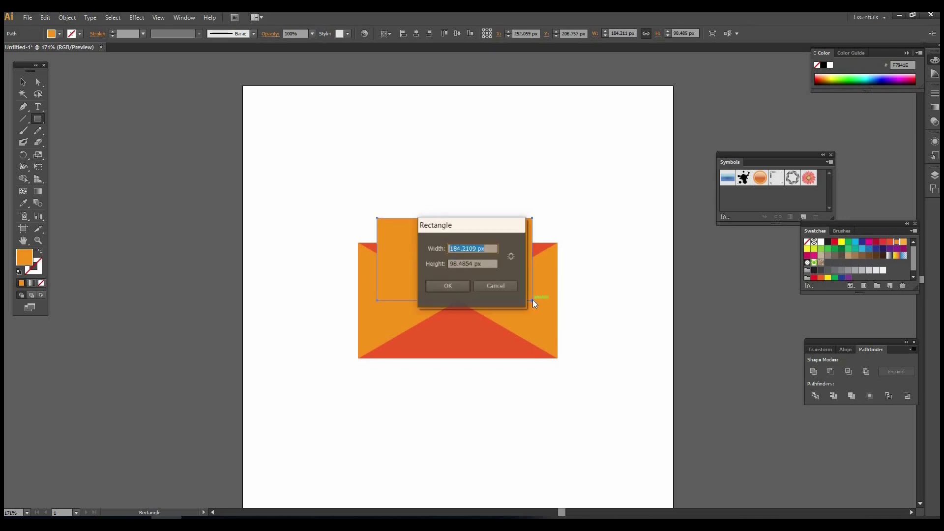
left_click(507, 285)
Move the new rectangle up about 19 px so it rises above the envelope's top edge.
left_click(23, 81)
left_click_drag(460, 293, 477, 302)
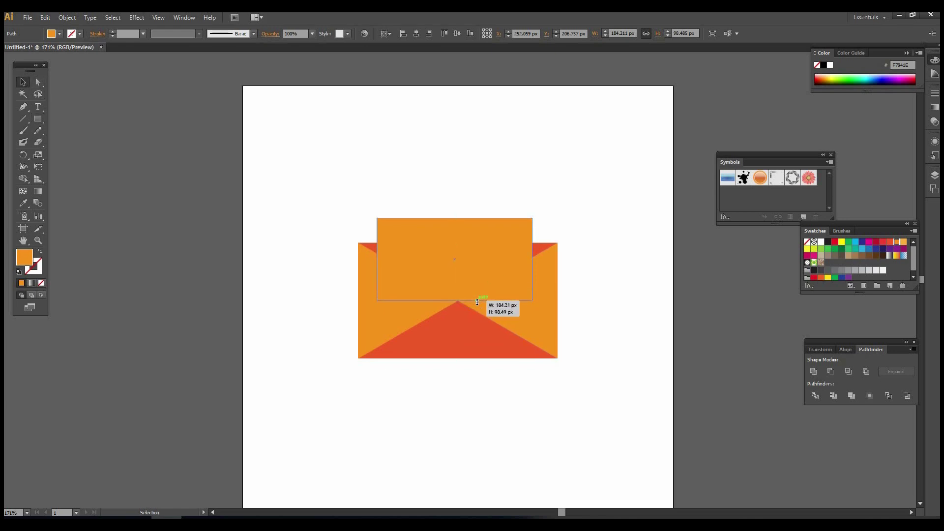
left_click_drag(477, 302, 486, 299)
left_click(621, 302)
mouse_move(485, 265)
left_mouse_down()
mouse_move(485, 255)
mouse_move(482, 285)
mouse_move(509, 301)
left_mouse_up()
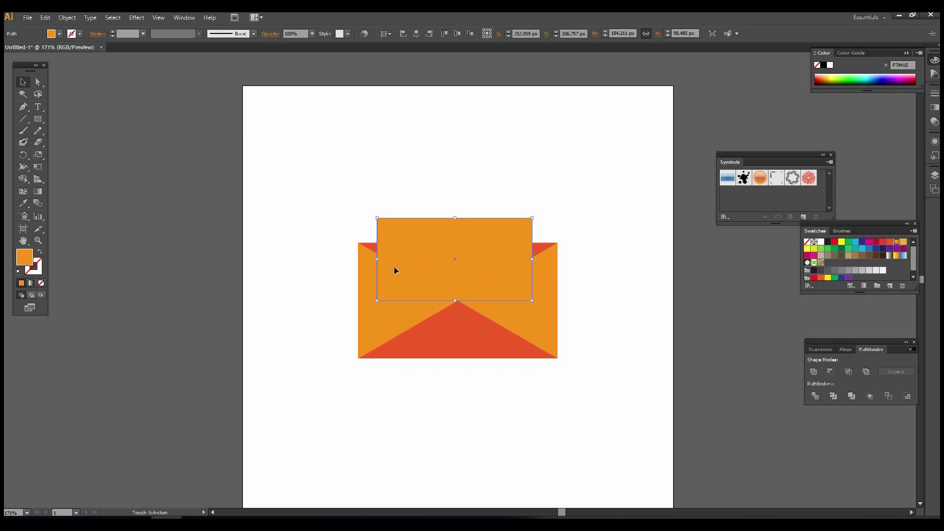
Narrow the top rectangle from its left side and centre it horizontally on the envelope.
left_click_drag(377, 259, 387, 259)
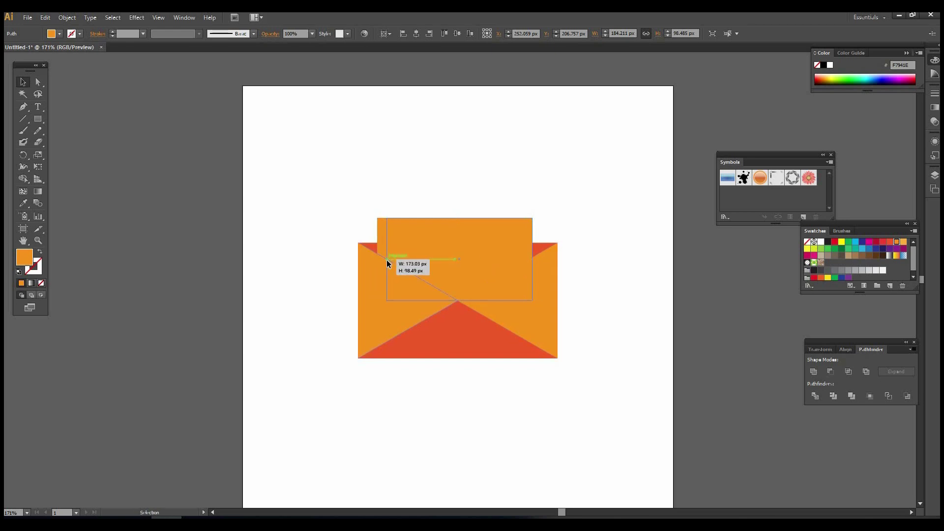
left_click(376, 248, "shift")
left_click(416, 34)
left_click(692, 257)
Stretch the top rectangle upward to about 173 by 108 px.
left_click(515, 244)
left_click_drag(458, 217, 457, 210)
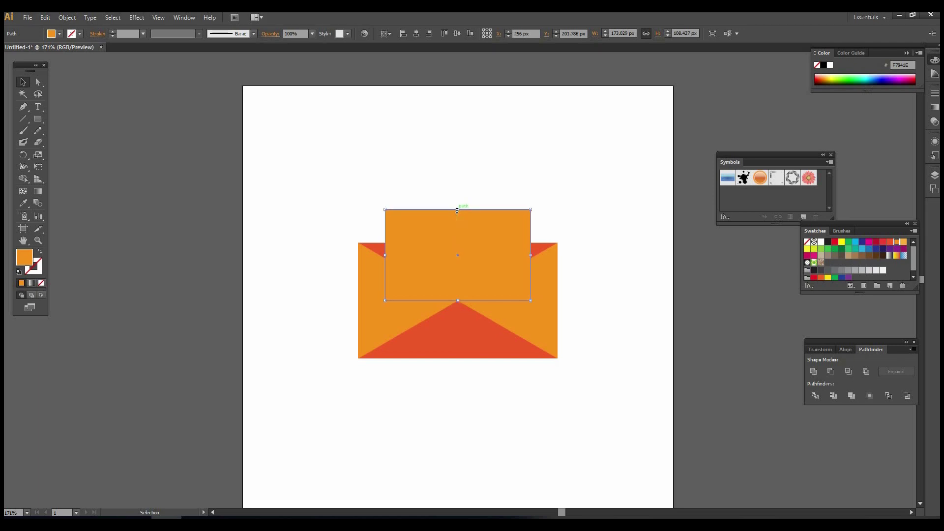
left_click(714, 270)
left_click(425, 227)
left_click_drag(457, 210, 457, 210)
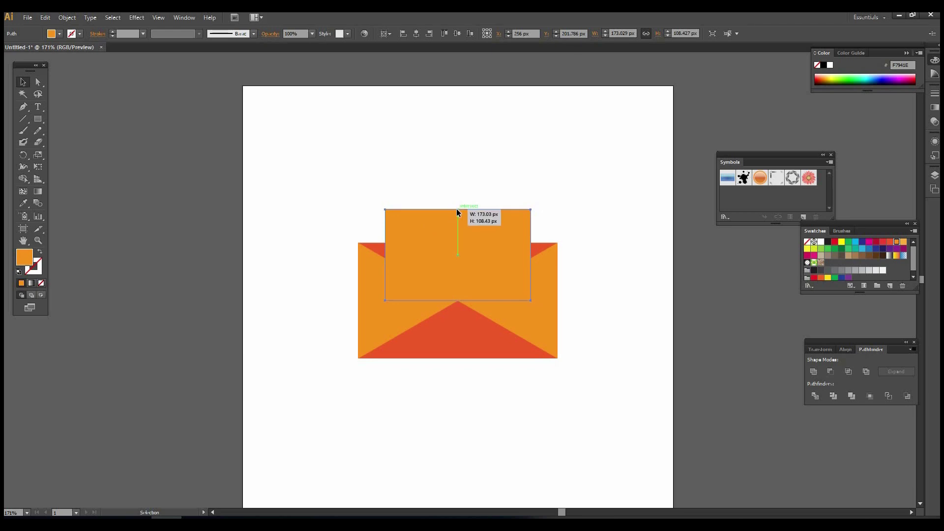
left_click(87, 187)
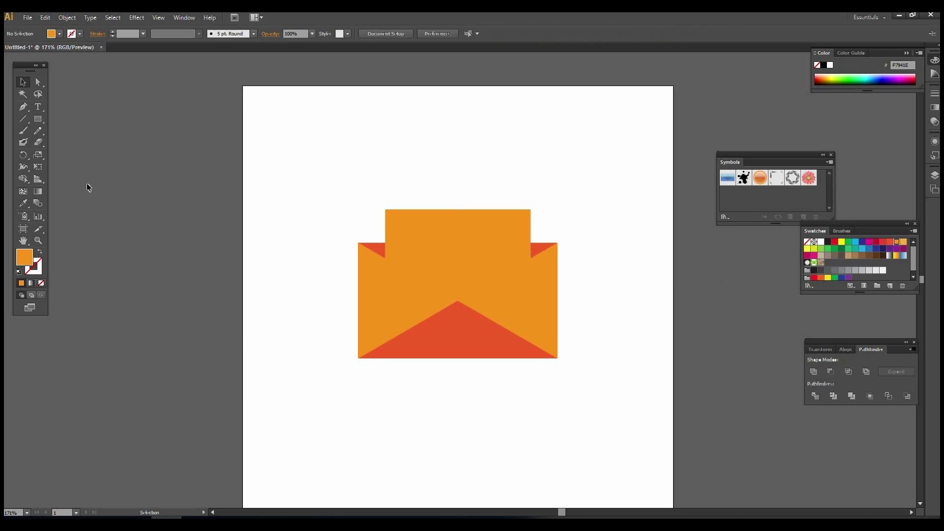
Create an exact 100 px horizontal line near the top of the letter sheet.
left_click(22, 119)
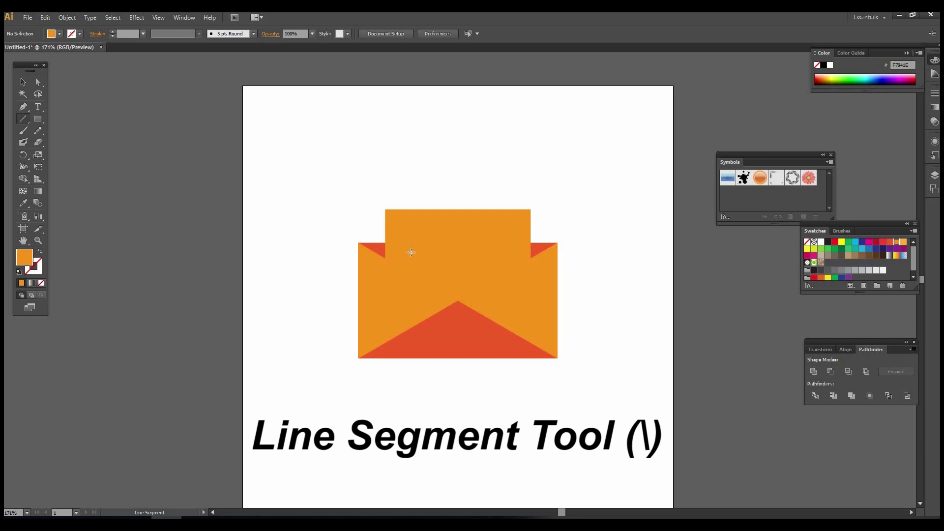
left_click(397, 222)
key("Tab")
left_click(455, 300)
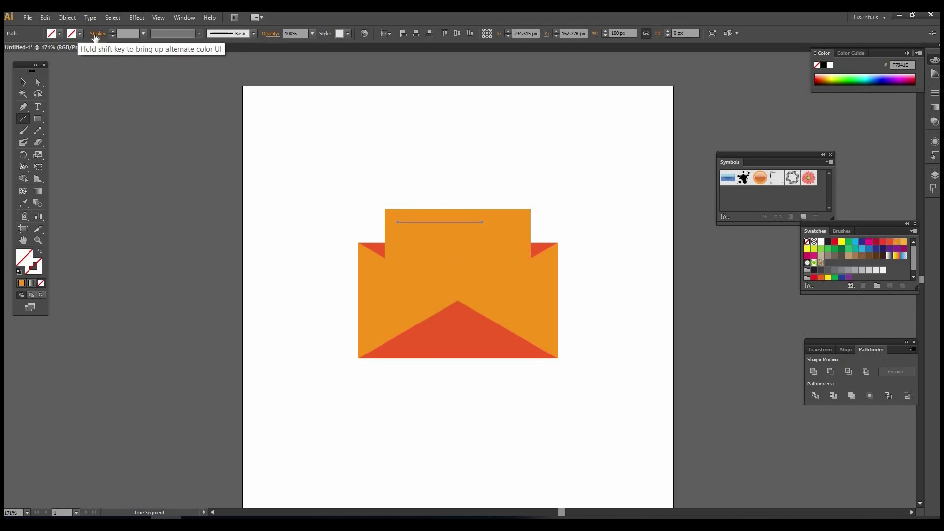
Give the line a black 4 pt stroke and deselect it.
left_click(112, 30)
left_click(112, 30)
left_click(112, 30)
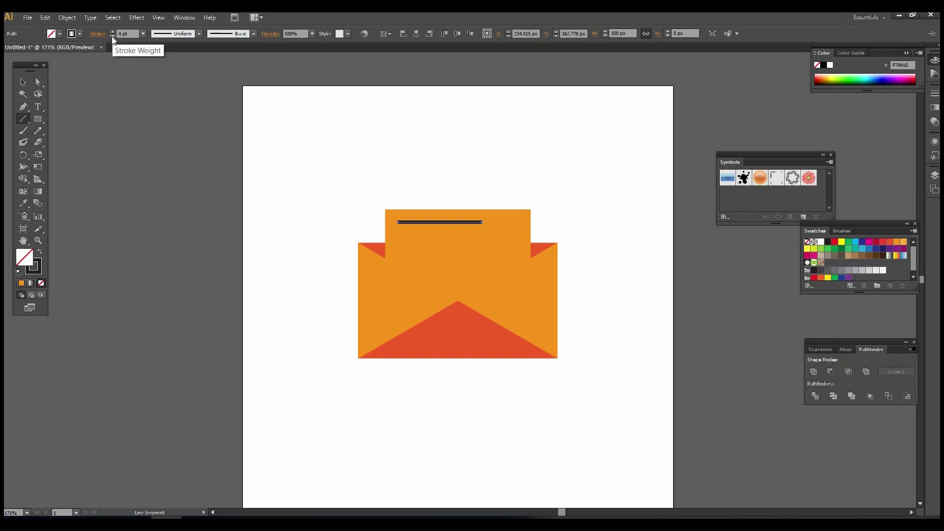
left_click(23, 81)
left_click(305, 231)
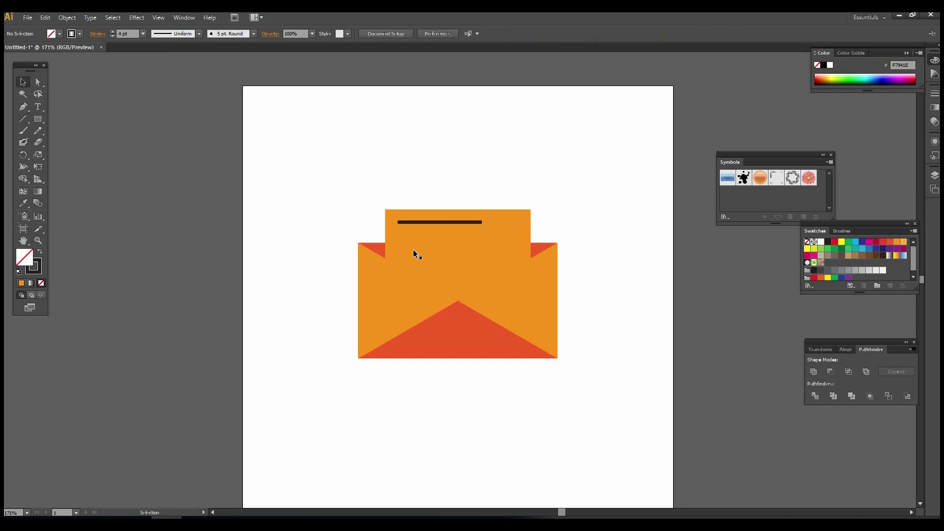
Duplicate the black line as a second line just below the first.
left_click(453, 222)
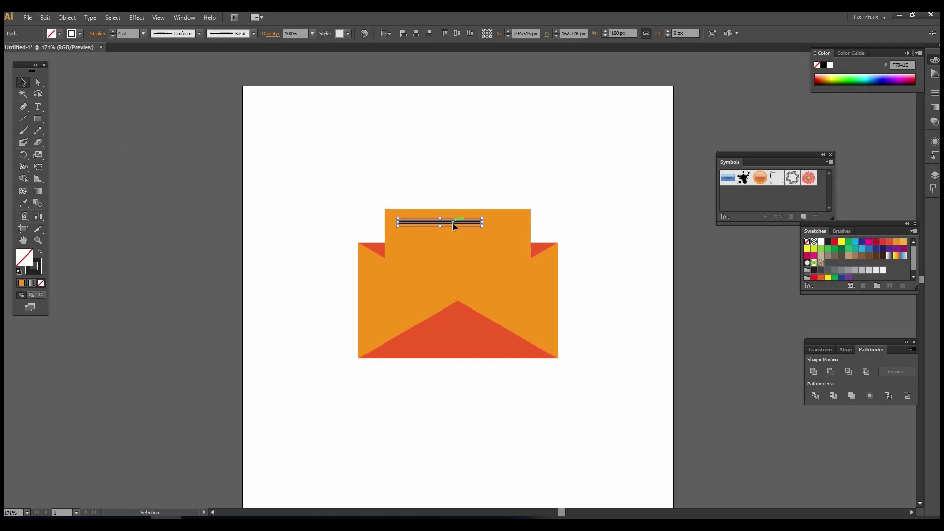
left_click_drag(453, 223, 452, 232)
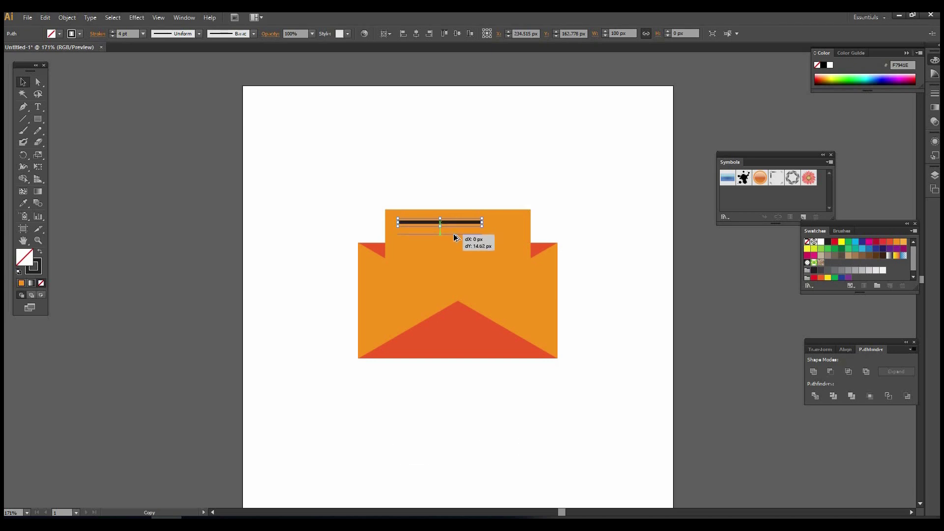
left_click_drag(454, 233, 455, 235)
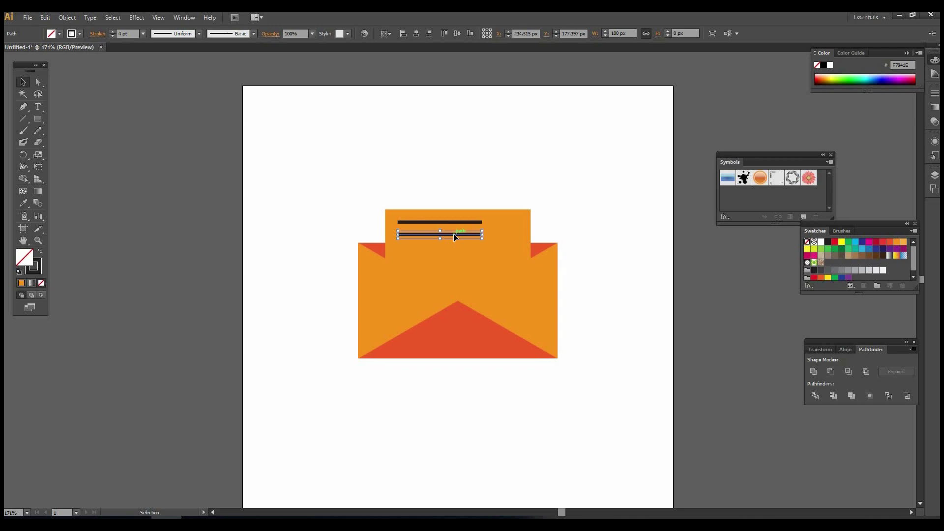
left_click(673, 257)
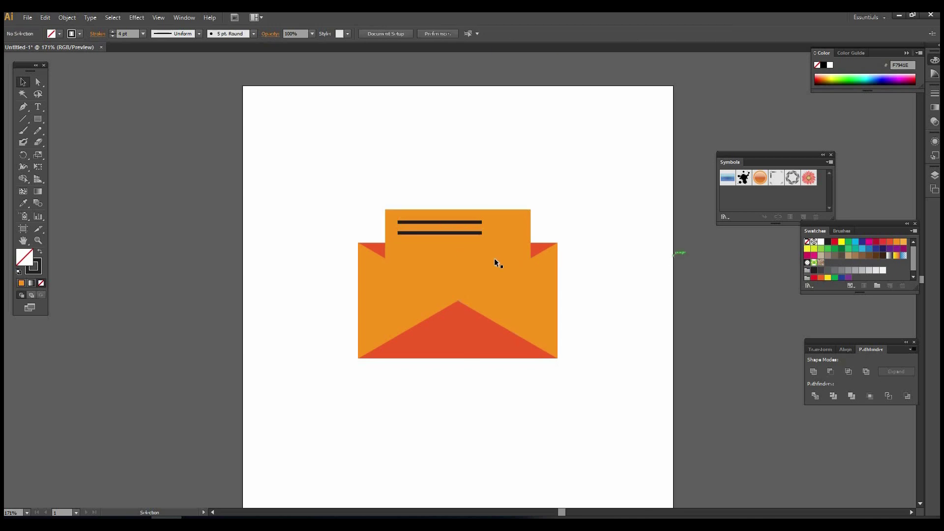
Copy both lines down as a third and fourth, shortening the new pair to about 53 px.
left_click(443, 232)
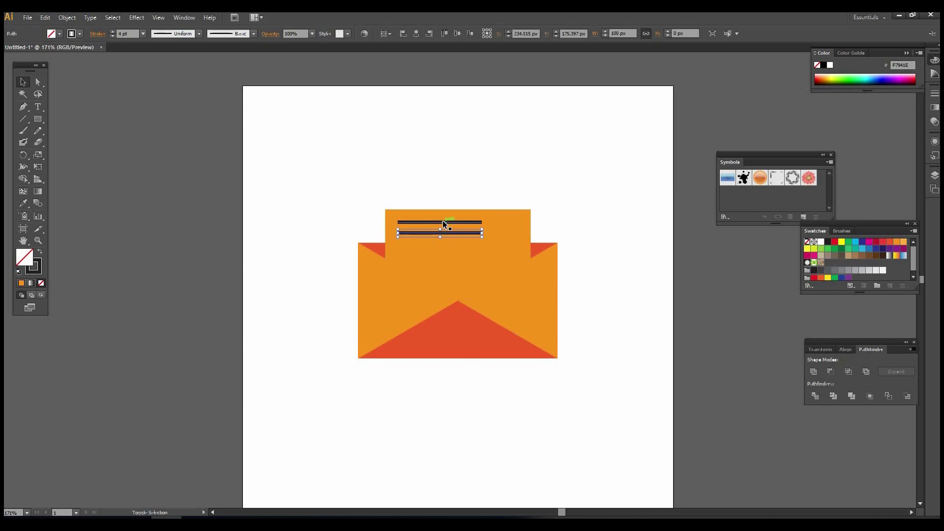
left_click(444, 222, "shift")
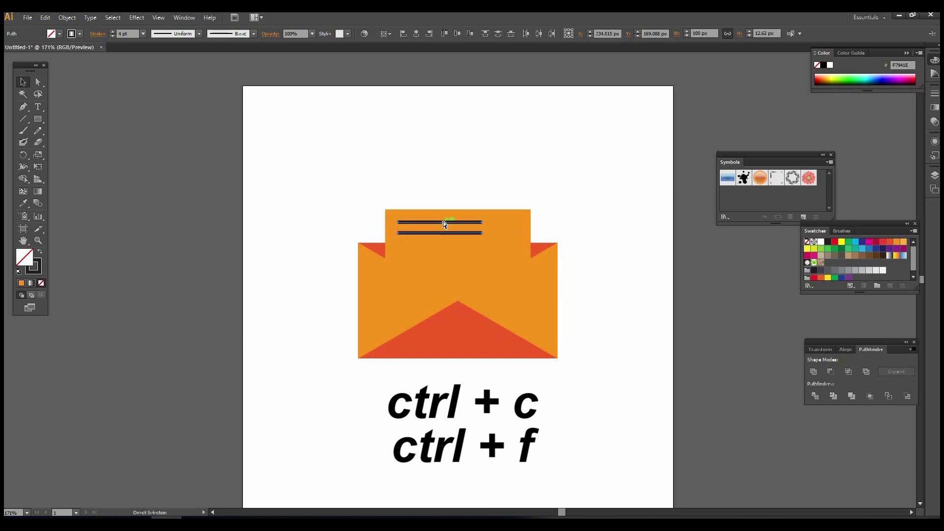
key("ctrl+c")
left_click_drag(444, 223, 444, 243)
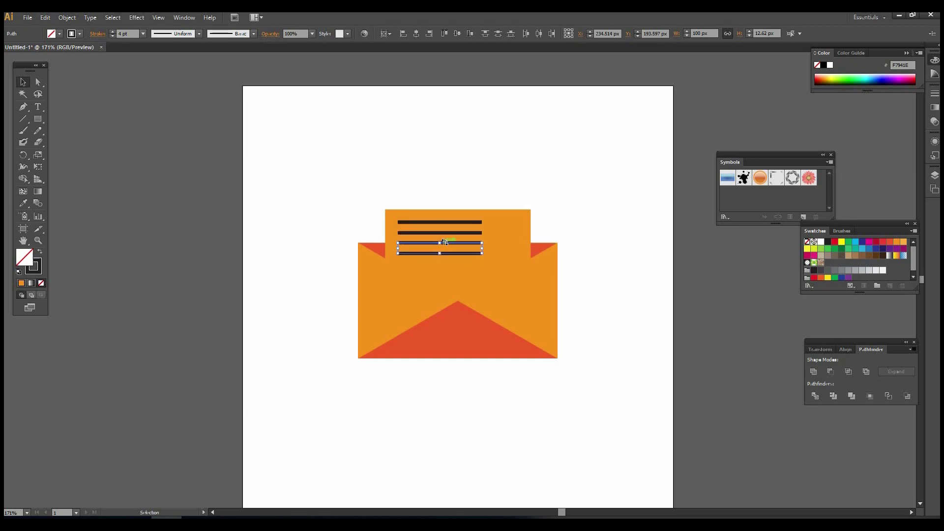
key("Down")
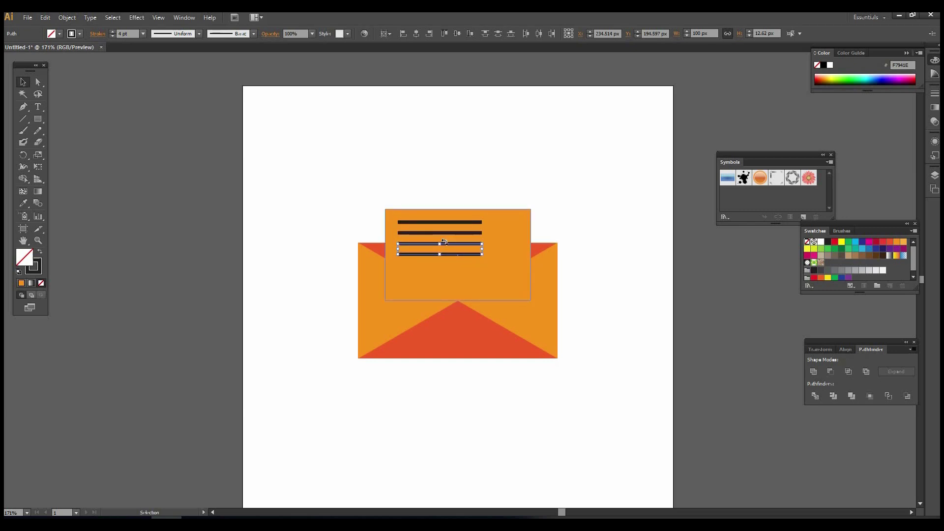
left_click_drag(484, 254, 444, 252)
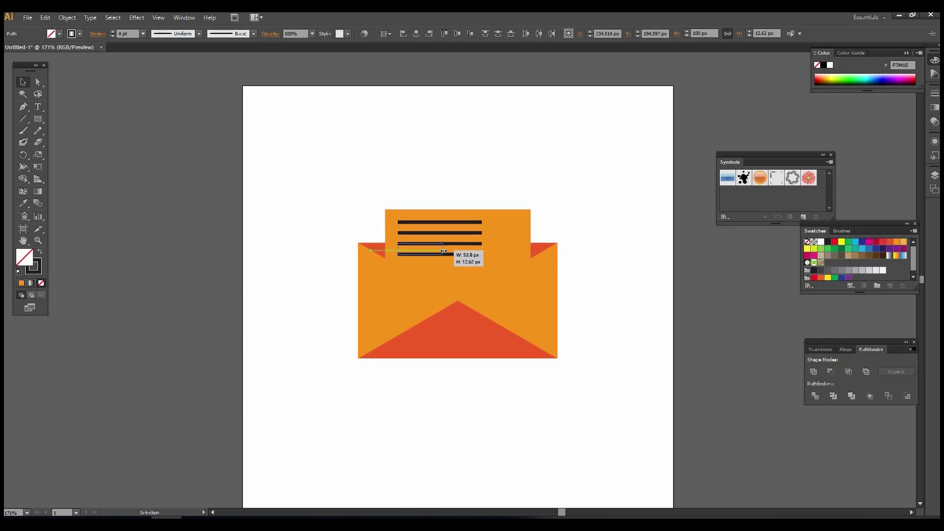
left_click_drag(444, 251, 443, 251)
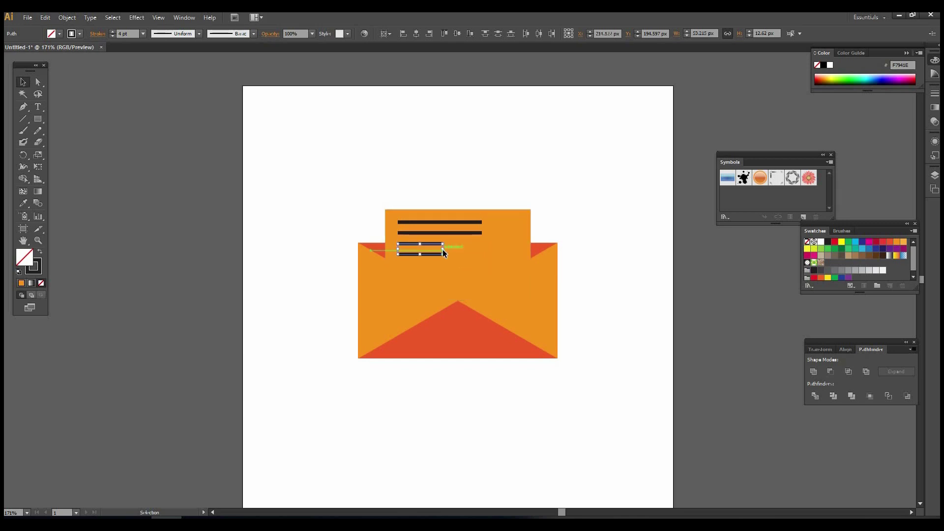
left_click(706, 261)
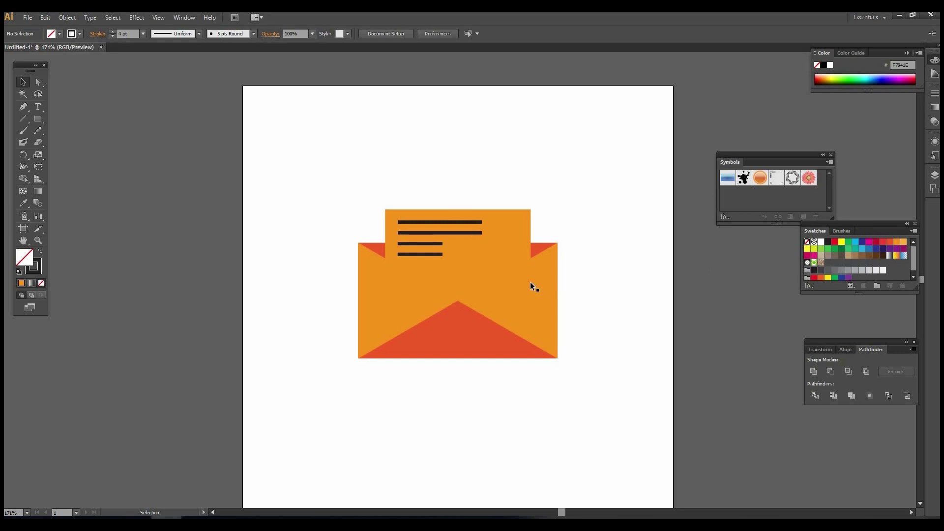
Bring both orange envelope front halves in front of the letter with Shift+Ctrl+].
left_click(551, 280)
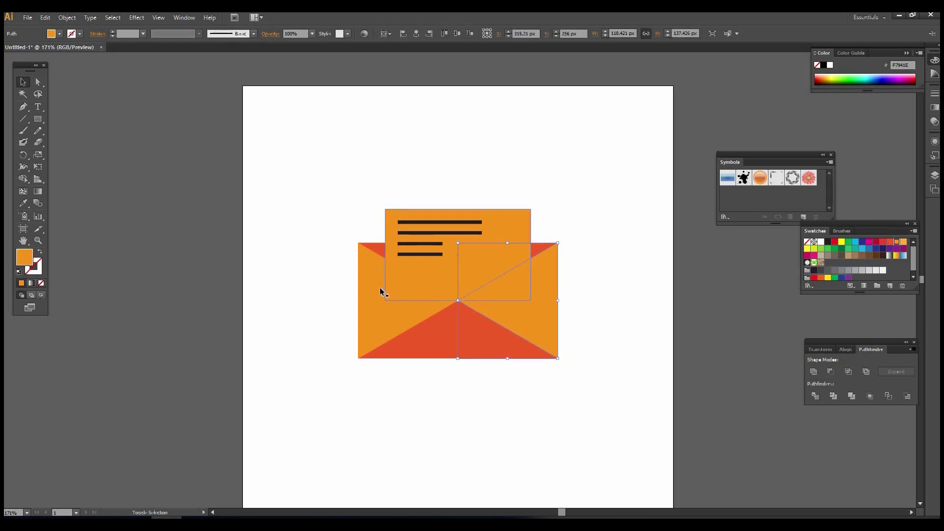
left_click(368, 292, "shift")
key("ctrl+shift+bracketright")
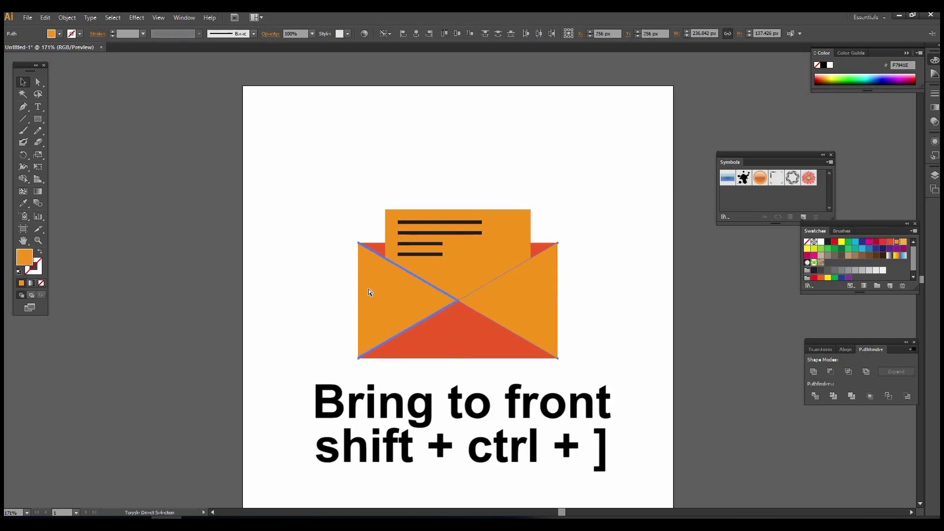
Fill the letter sheet rectangle with White from the Fill swatches.
left_click(518, 229)
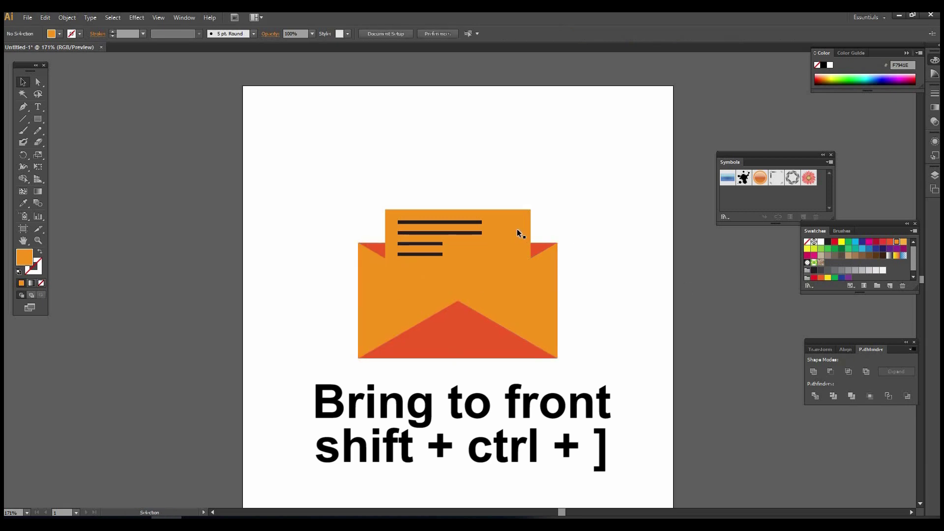
key("ctrl+shift+bracketright")
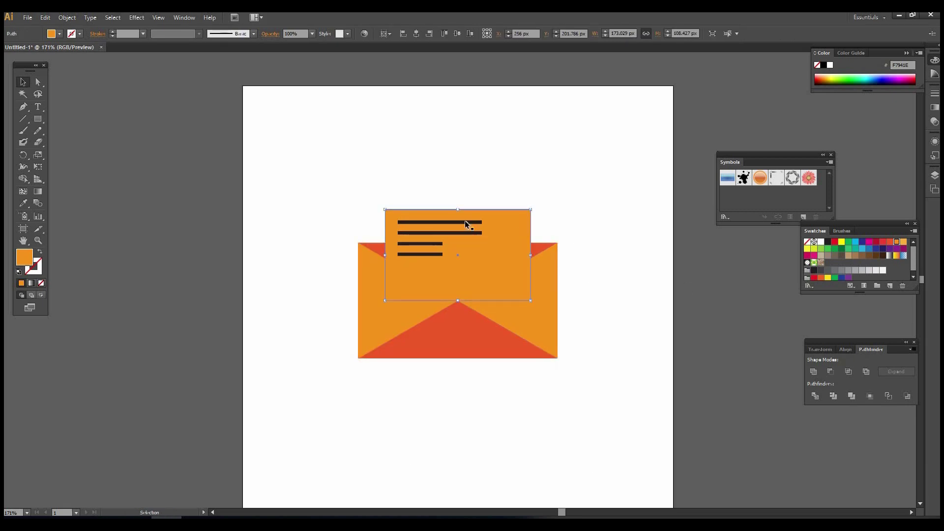
left_click(59, 34)
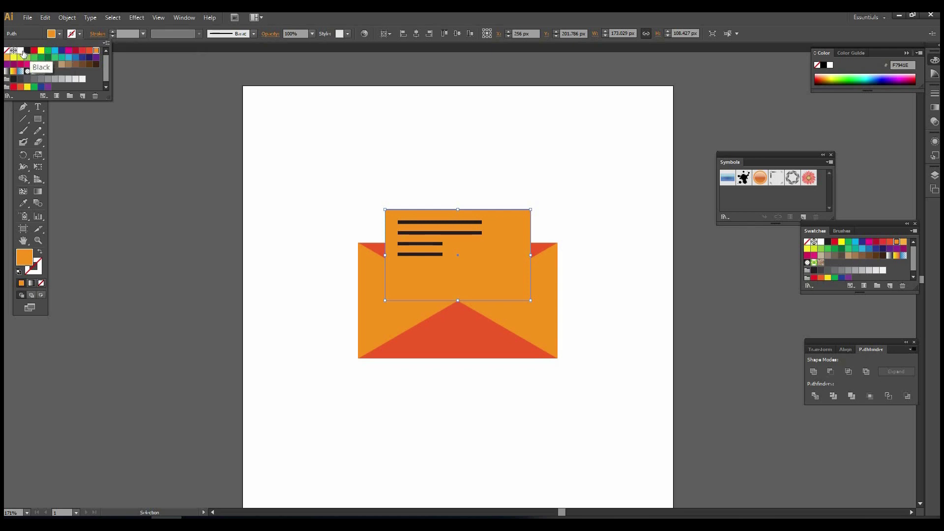
left_click(20, 51)
left_click(725, 290)
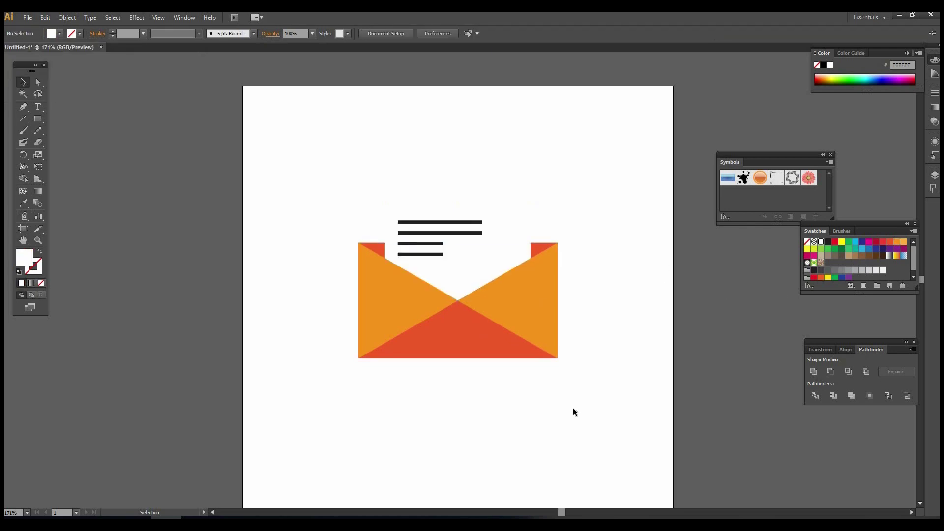
key("l")
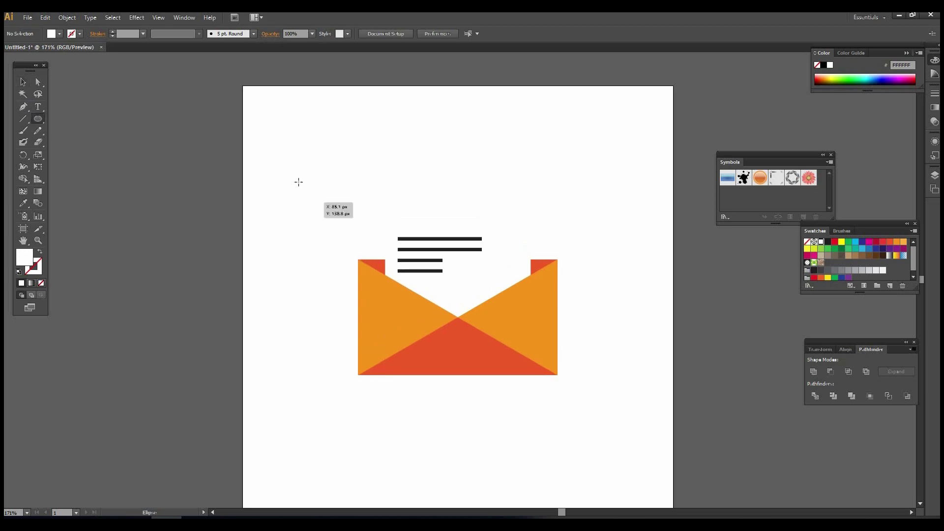
Draw a large circle over the envelope and fill it red.
left_click_drag(348, 215, 598, 412)
left_click(24, 82)
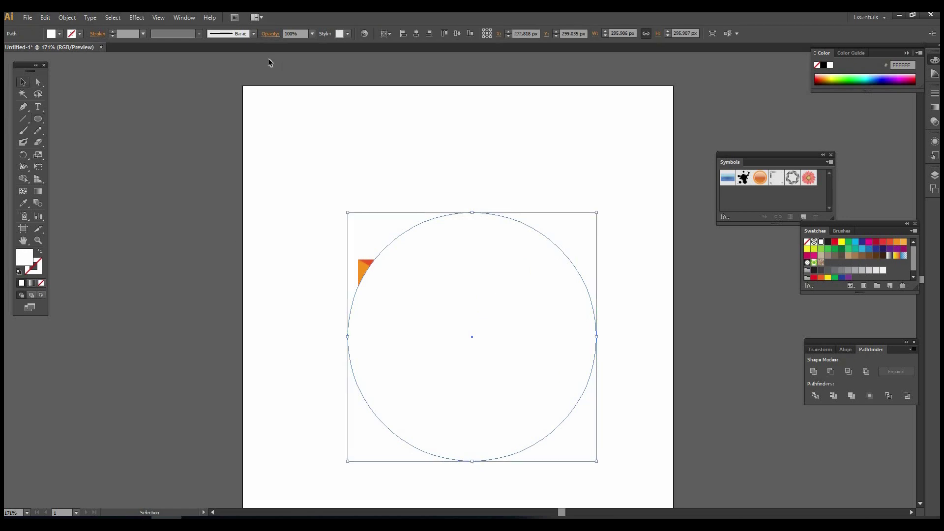
left_click(60, 34)
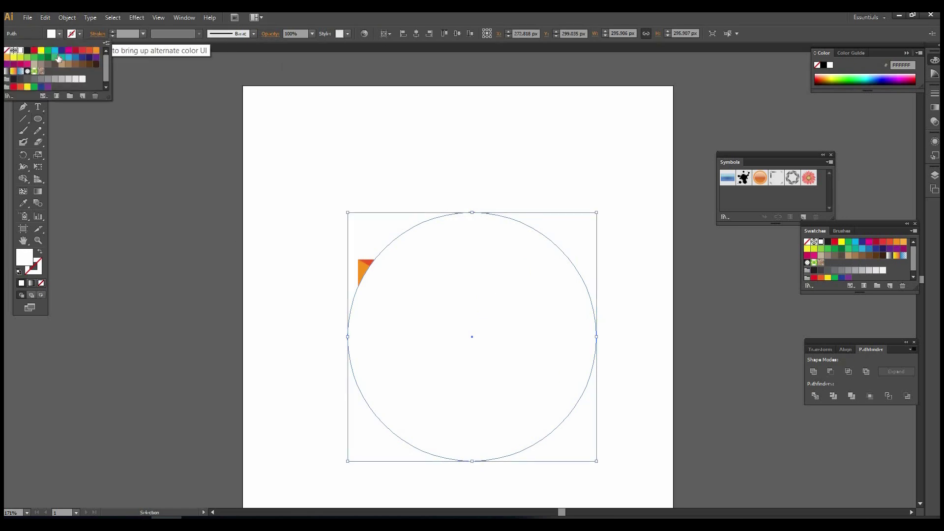
left_click(34, 50)
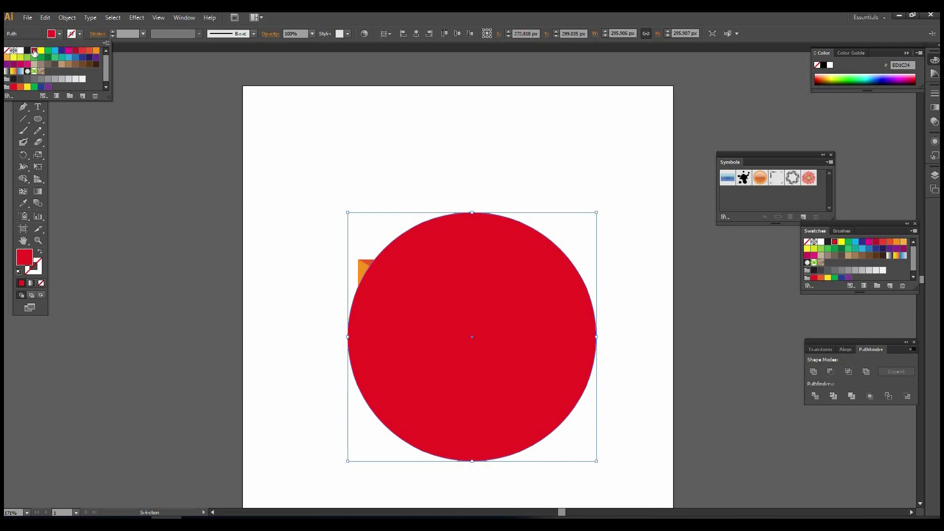
Send the red circle behind the envelope, enlarge it to about 320 px and centre it.
left_click(457, 34)
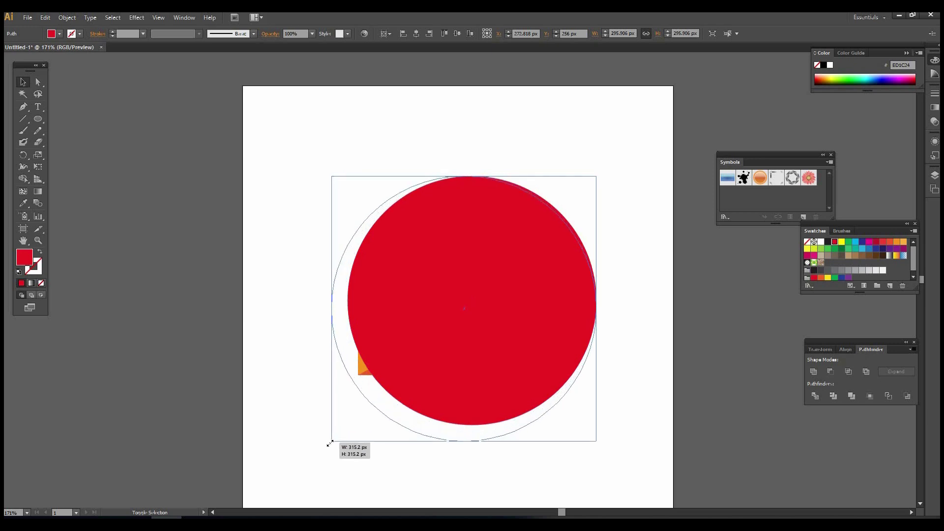
left_click_drag(339, 433, 330, 443)
key("ctrl+shift+bracketleft")
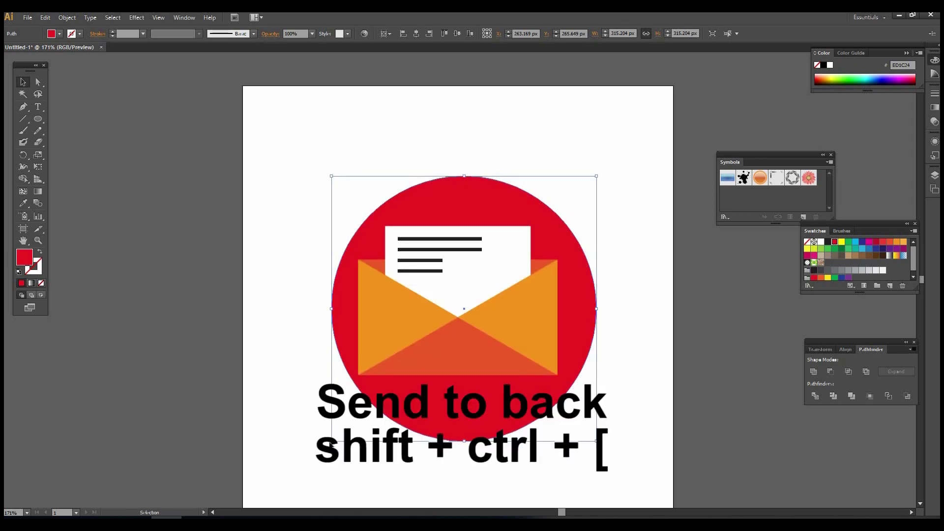
left_click(461, 35)
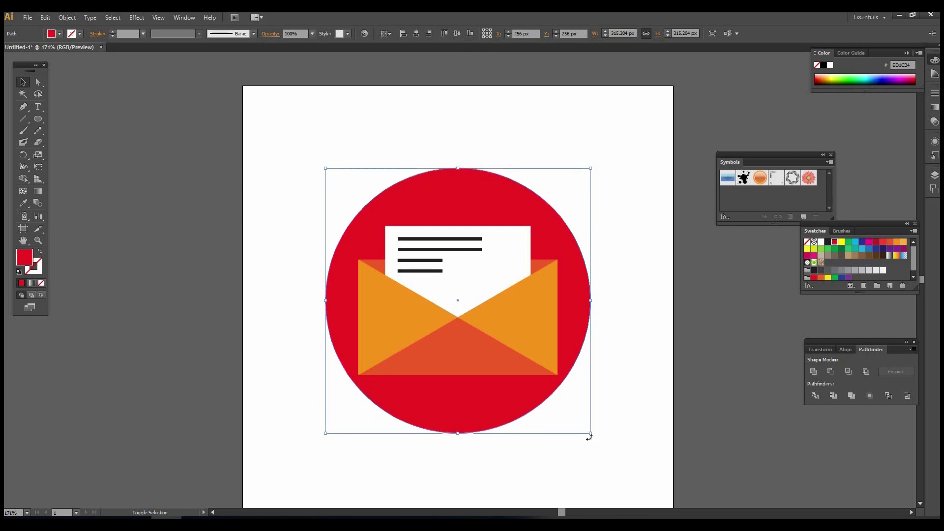
left_click_drag(590, 432, 595, 438)
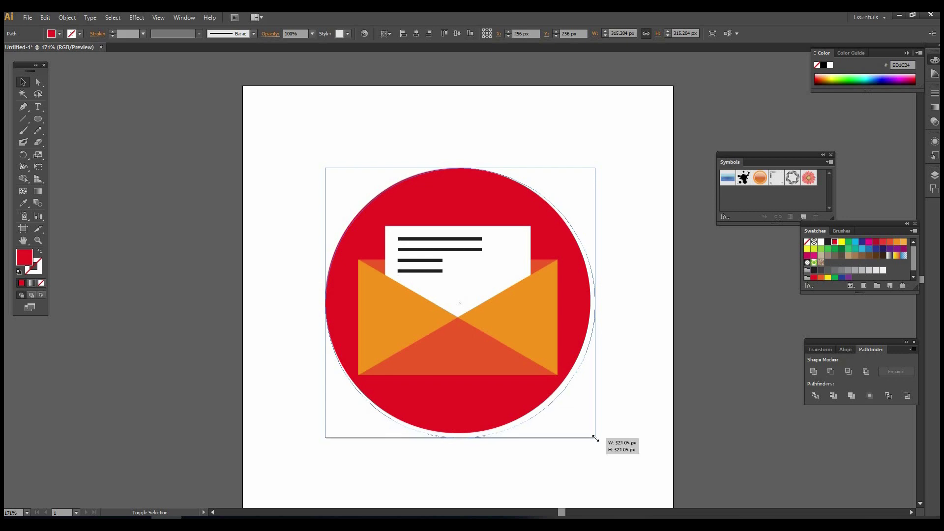
left_click_drag(595, 438, 594, 437)
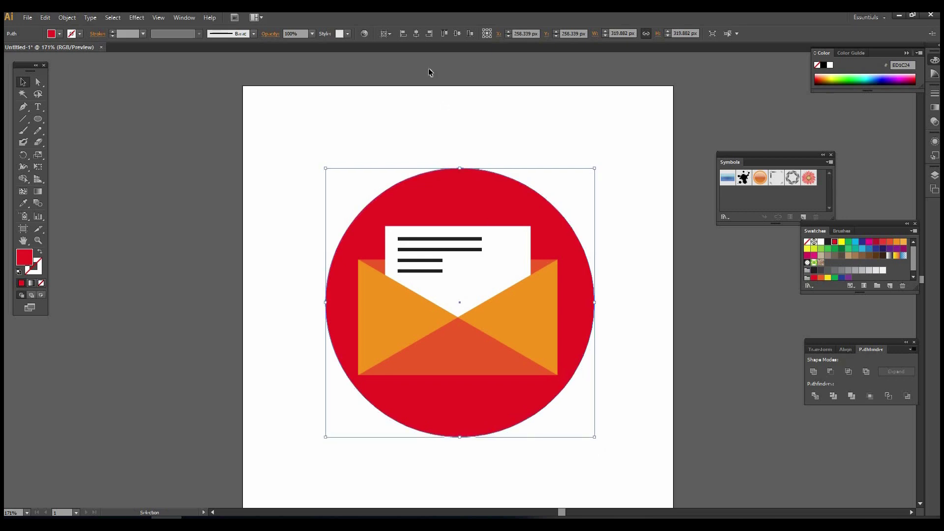
left_click(416, 34)
left_click(456, 33)
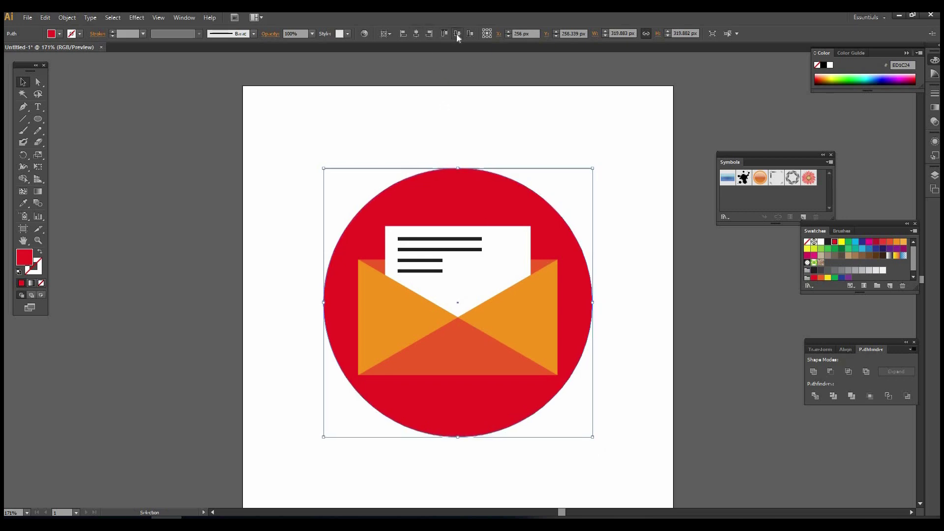
left_click(725, 309)
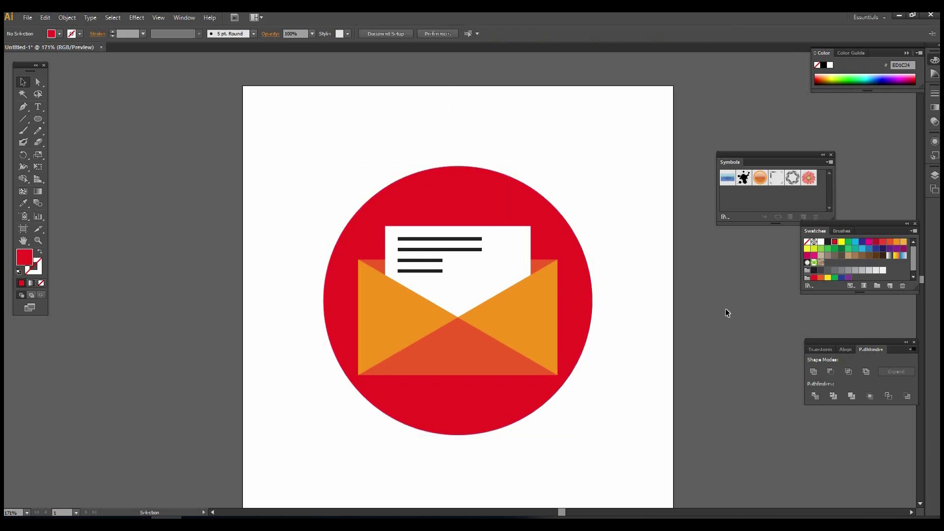
Enlarge the circle to about 324 px and re-centre it on the artboard.
left_click(580, 323)
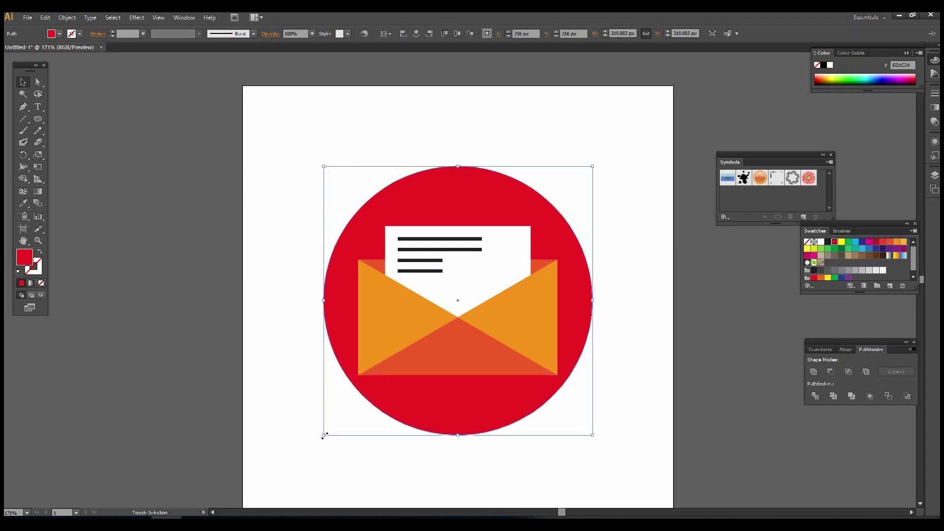
left_click_drag(322, 436, 320, 437)
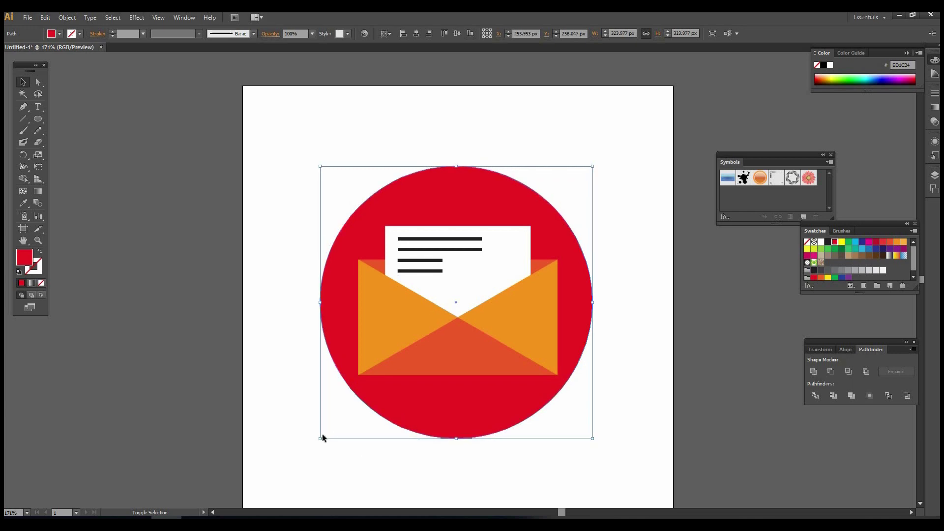
left_click(416, 34)
left_click(458, 34)
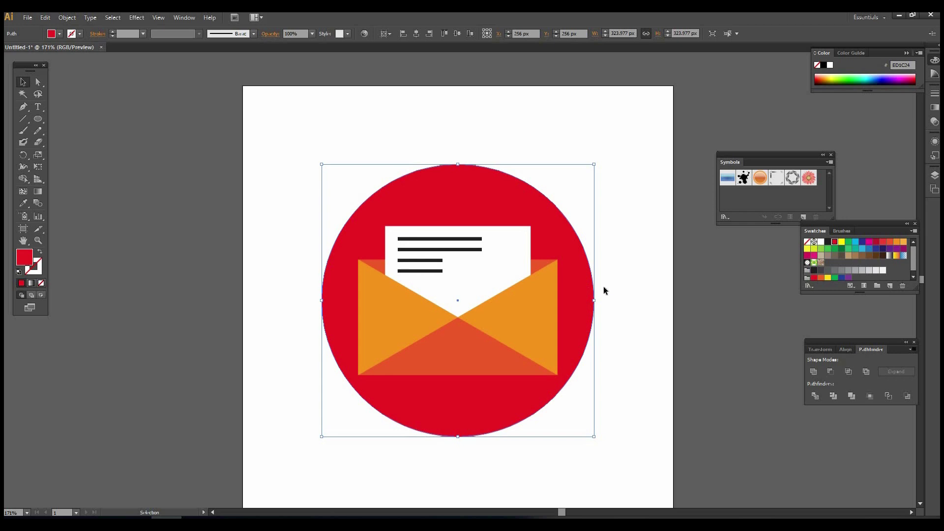
left_click(625, 316)
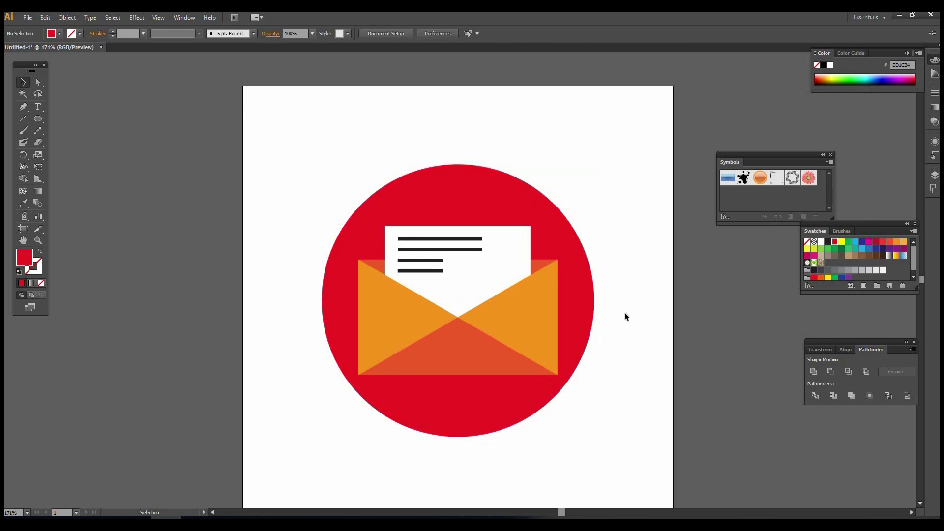
key("p")
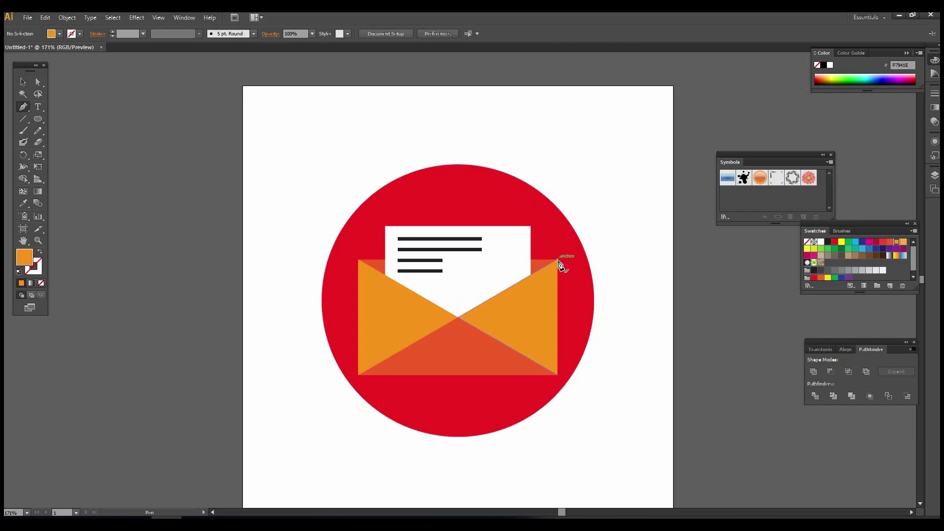
Trace a closed Pen path around the envelope's four corners and select it.
left_click(558, 259)
left_click(558, 373)
left_click(359, 374)
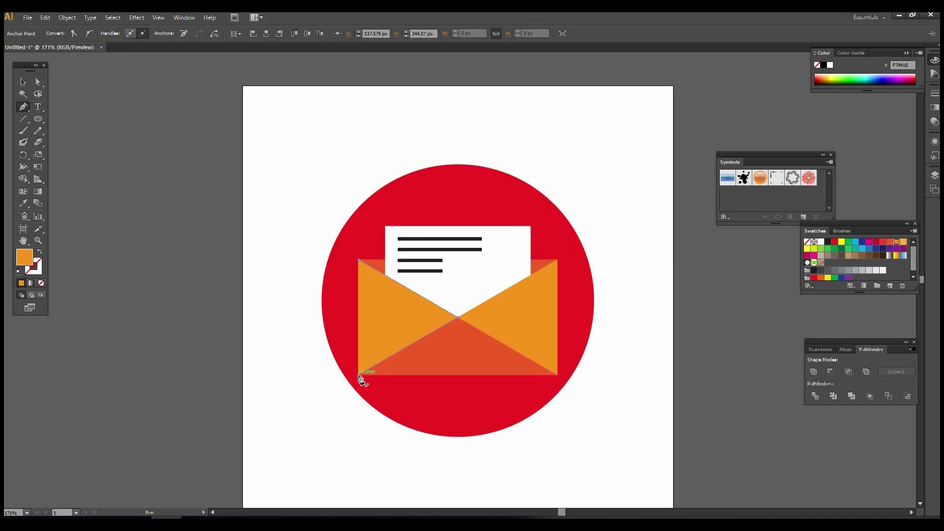
left_click(358, 259)
left_click(23, 81)
left_click(22, 107)
Draw the orange shadow path from the envelope's corners out past the circle's lower right.
left_click(557, 259)
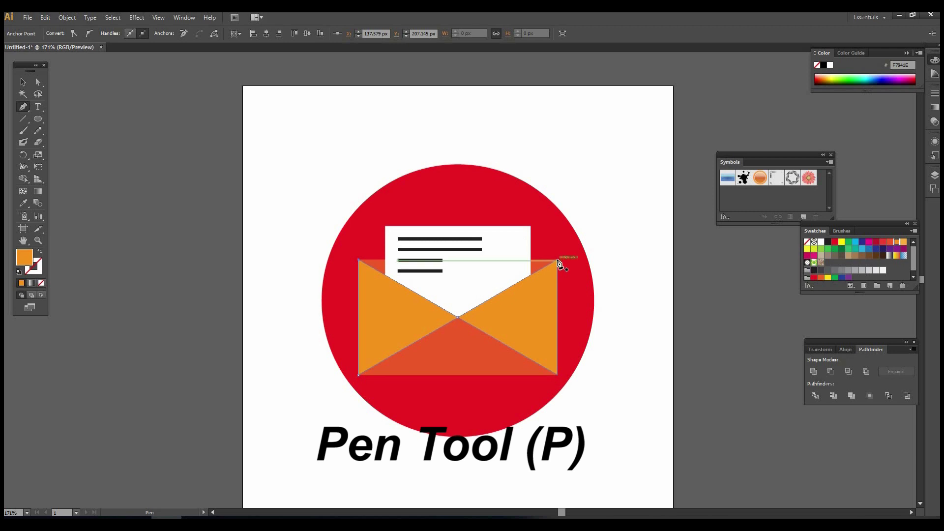
left_click(558, 374)
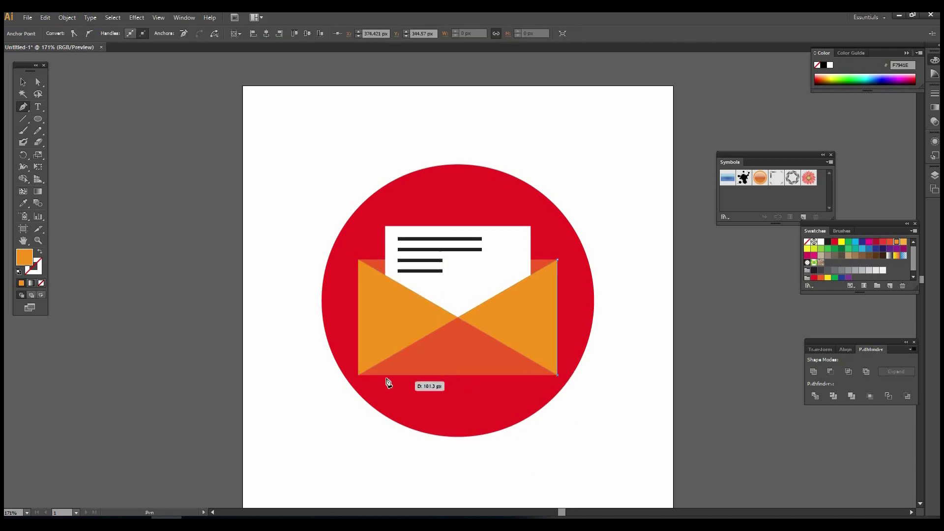
left_click(359, 375)
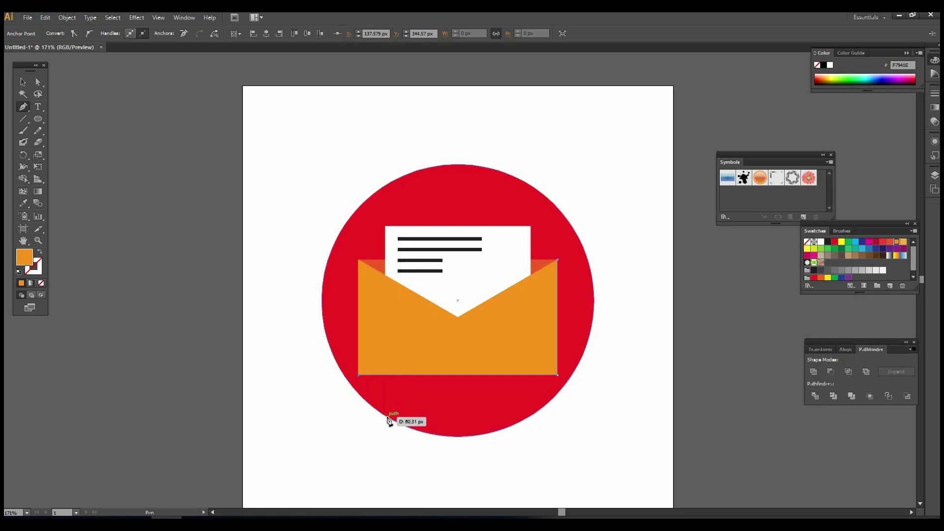
left_click(409, 460)
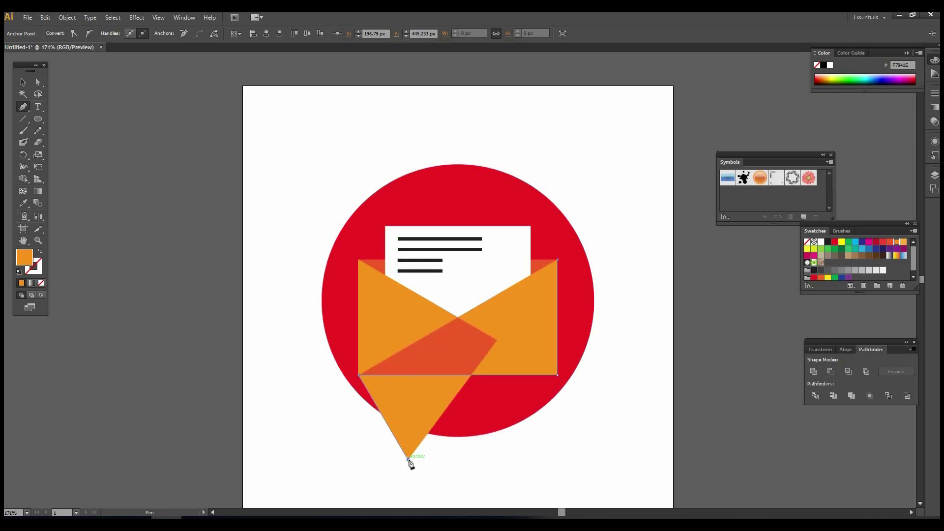
left_click(634, 444)
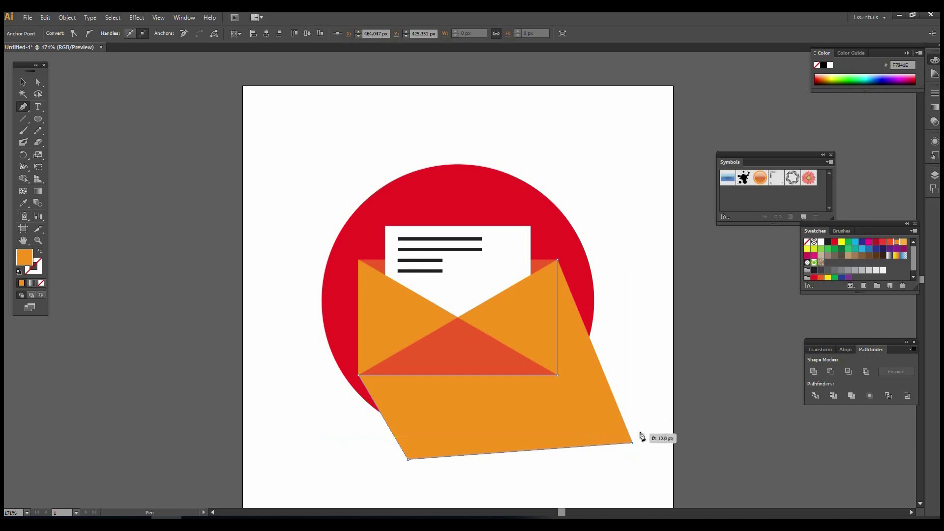
left_click(558, 260)
Drag the shadow's bottom-left and bottom-right anchors to angle the shadow.
key("a")
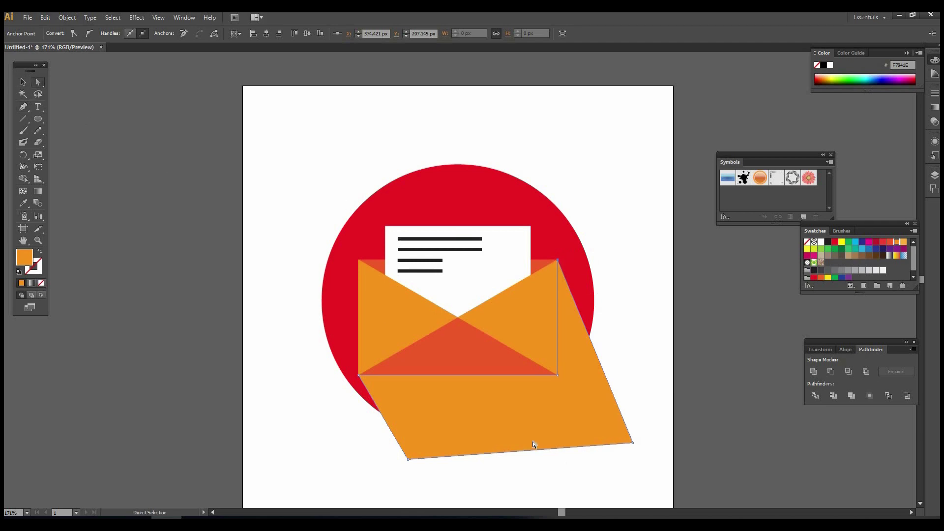
left_click_drag(633, 443, 642, 421)
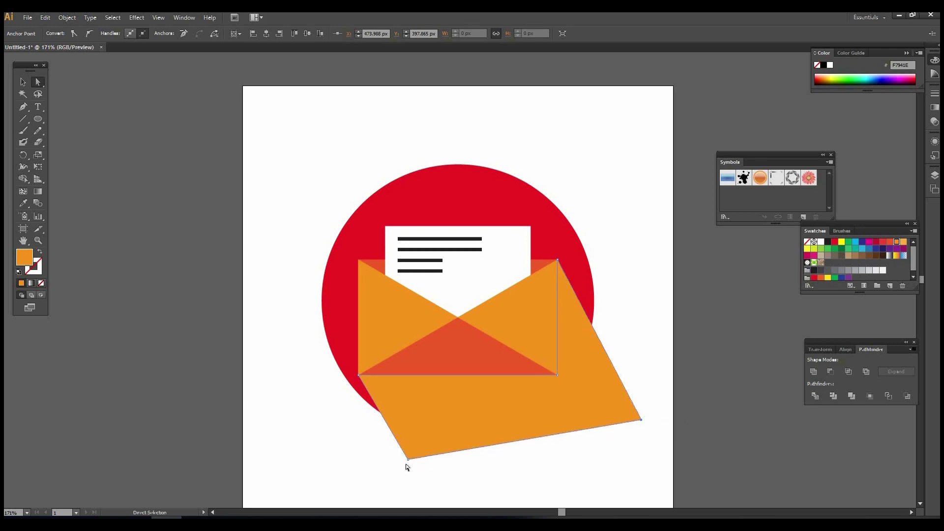
left_click_drag(408, 460, 416, 458)
left_click_drag(641, 419, 636, 407)
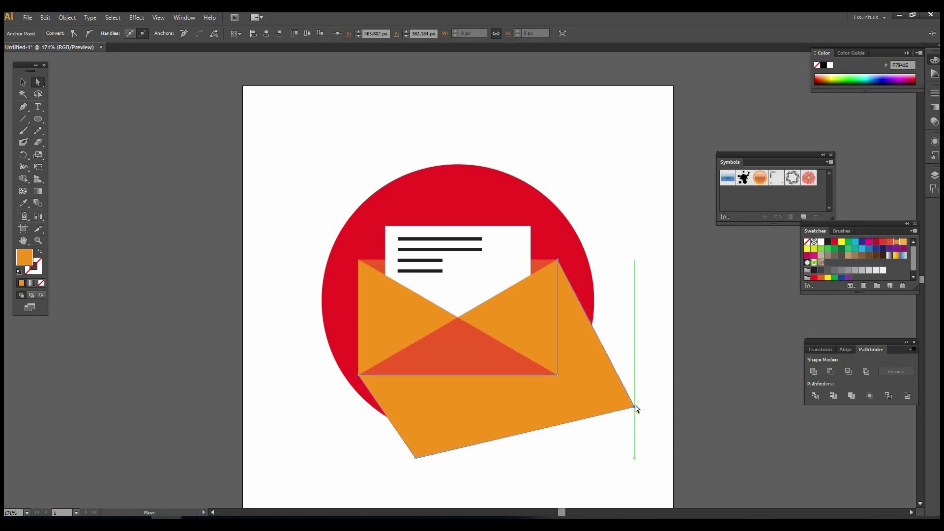
left_click_drag(636, 407, 634, 407)
Move the shadow's right corner higher and farther right, to about 505.6 by 357.5 px.
left_click(22, 82)
left_click(559, 222)
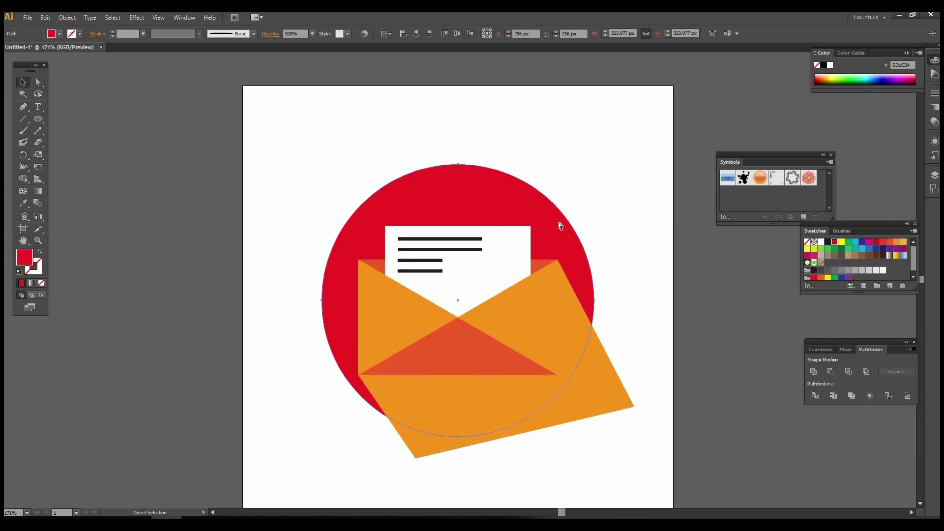
key("a")
left_click_drag(635, 407, 655, 376)
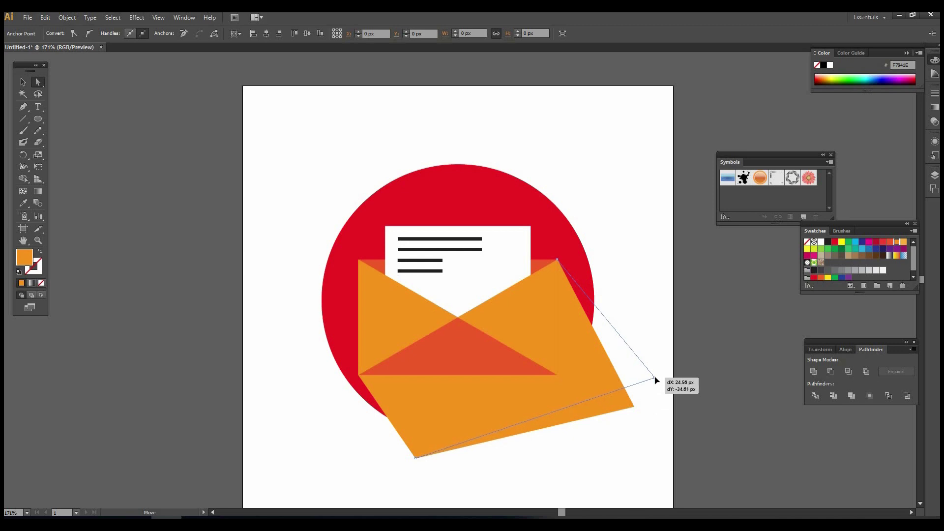
left_click_drag(655, 376, 668, 386)
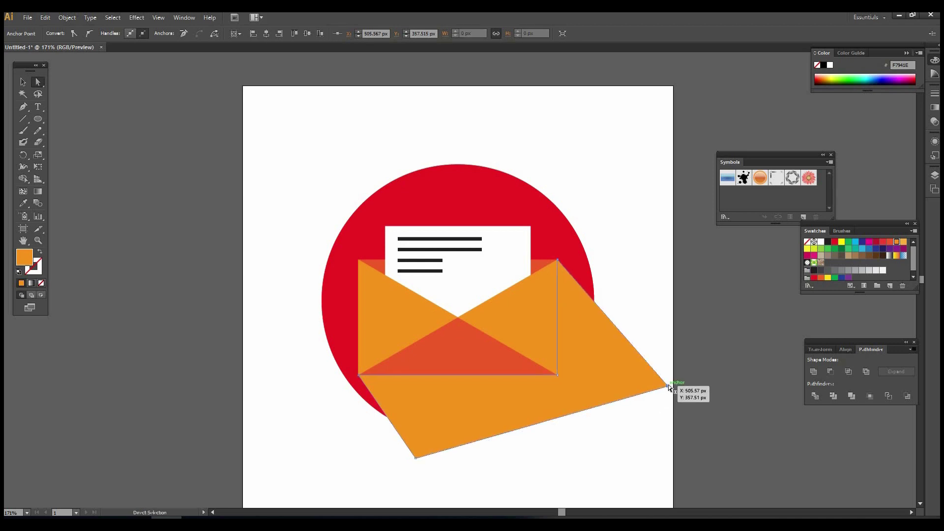
left_click_drag(666, 388, 667, 388)
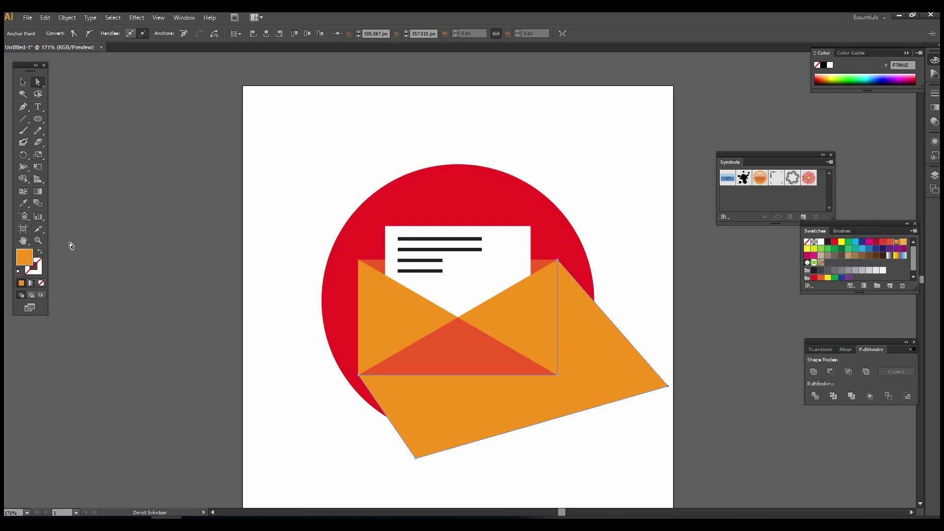
Paste a front copy of the red circle and Intersect it with the shadow, trimming it to about 280 by 211 px.
left_click(23, 81)
left_click(555, 229)
key("ctrl+c")
key("ctrl+f")
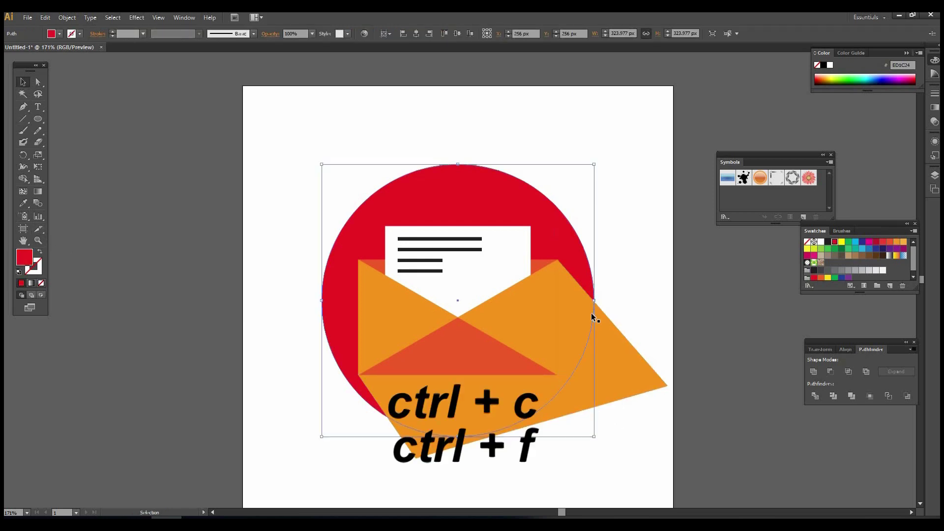
left_click(605, 340, "shift")
left_click(670, 317)
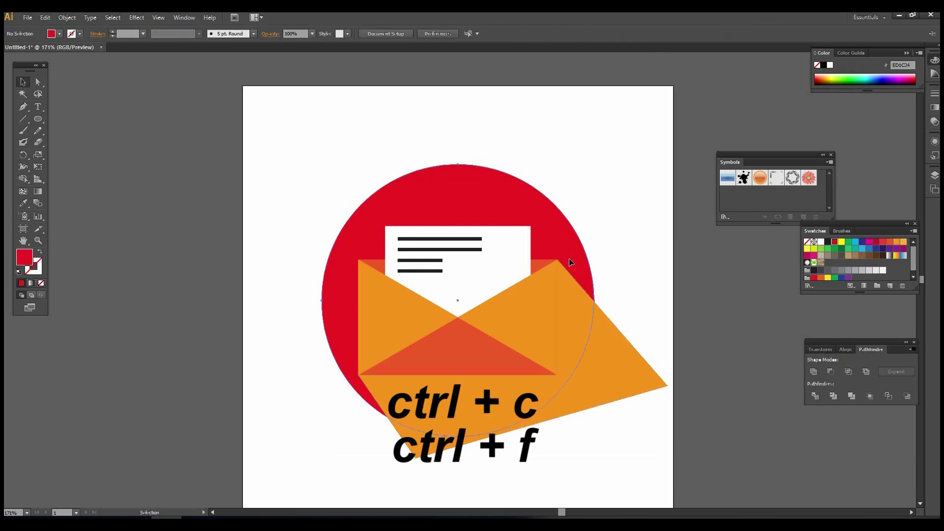
left_click(569, 258)
left_click(603, 340, "shift")
left_click(849, 371)
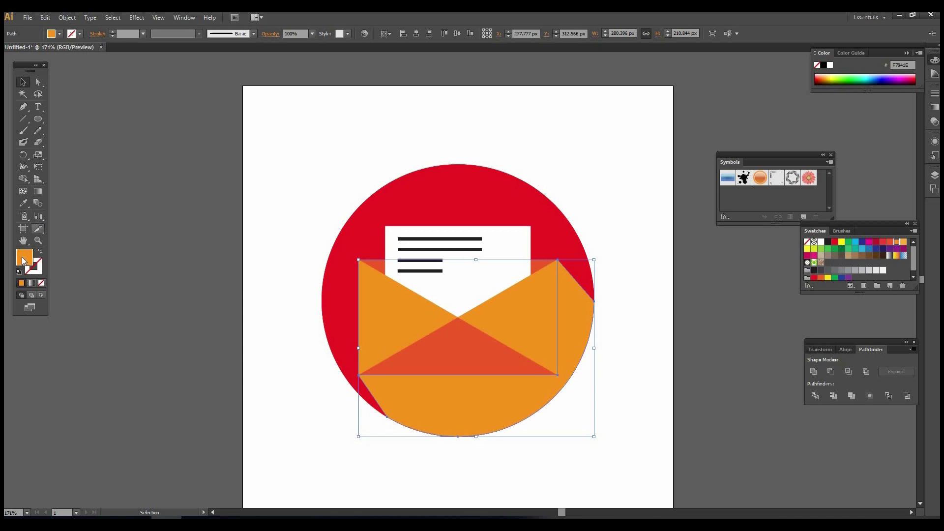
Fill the trimmed shadow dark red AA0411 via the Color Picker, then deselect it.
left_click(60, 33)
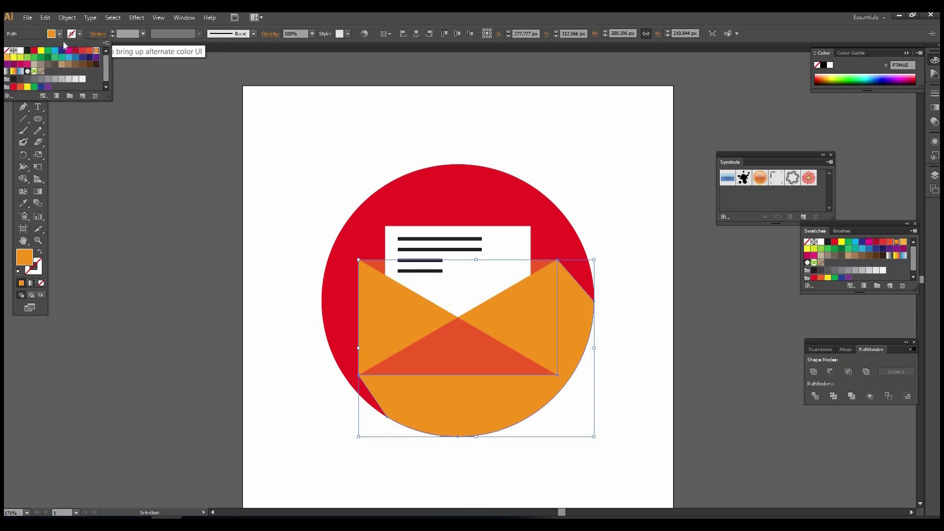
left_click(35, 51)
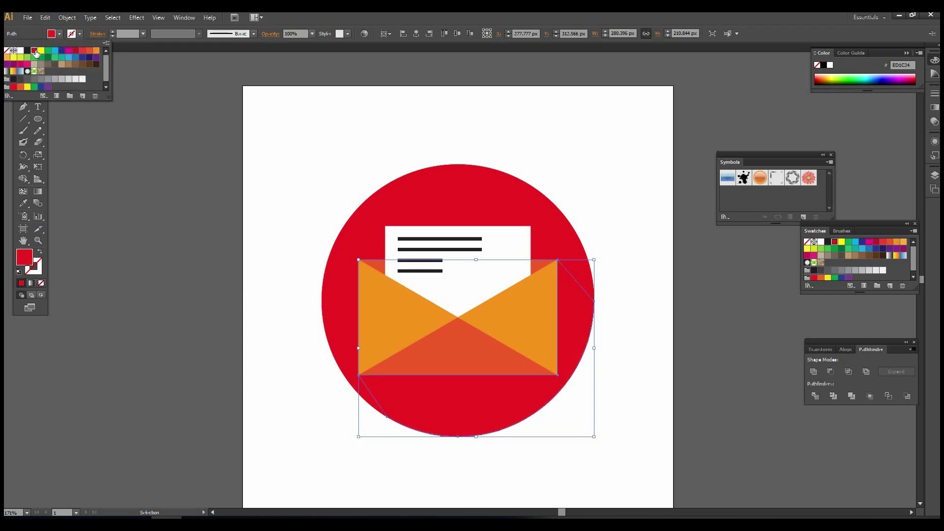
double_click(25, 257)
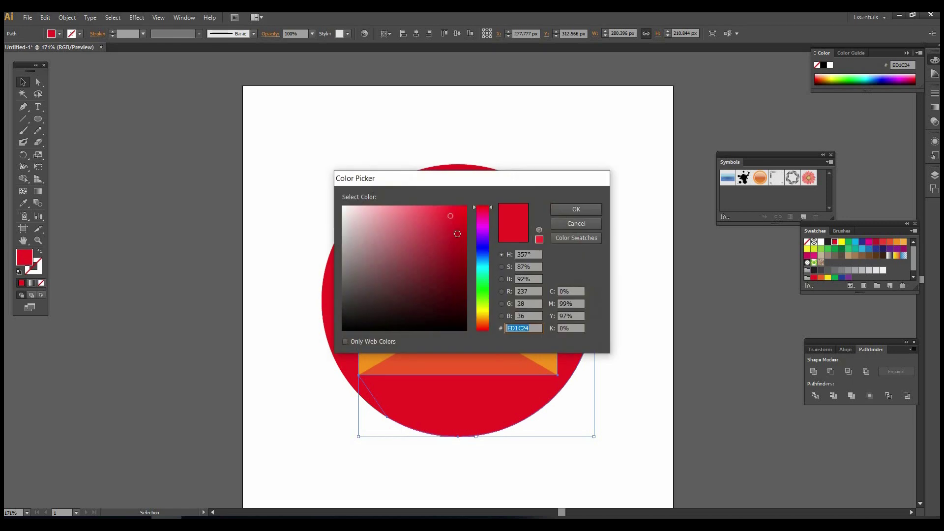
left_click(466, 247)
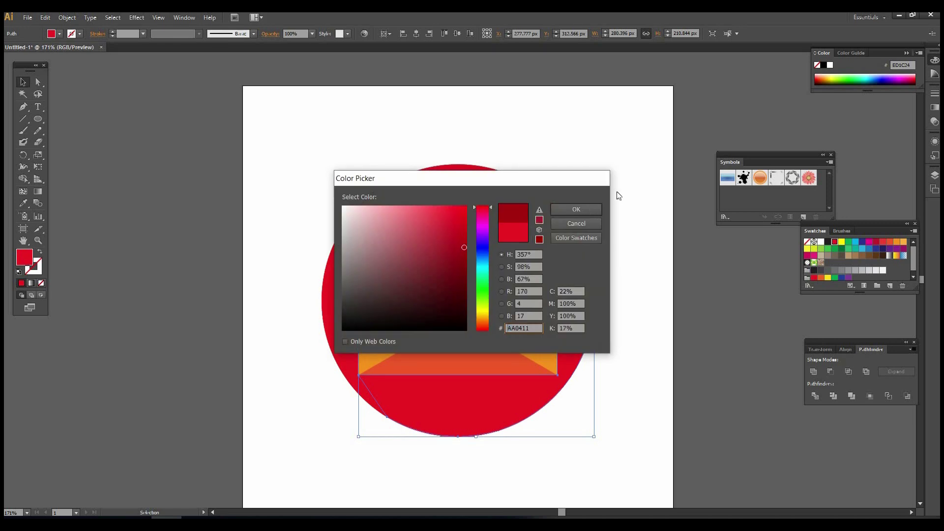
left_click(576, 210)
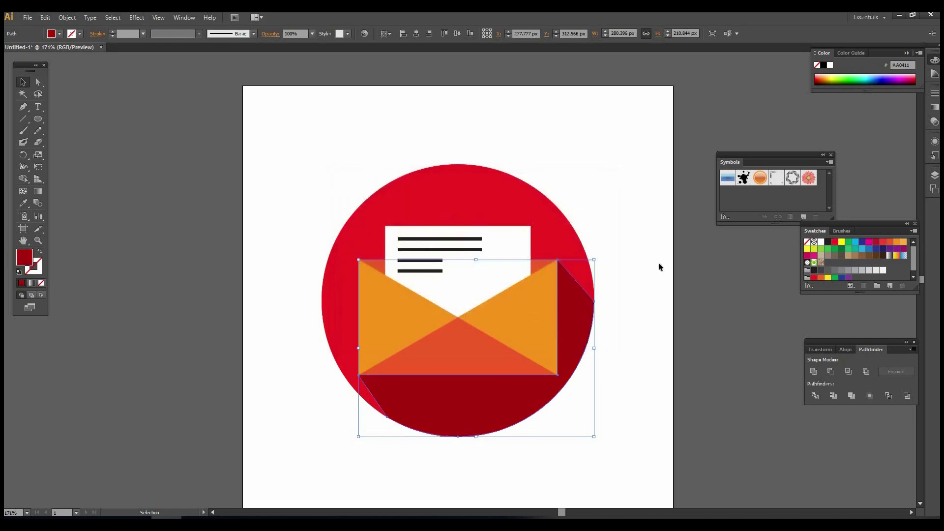
left_click(734, 284)
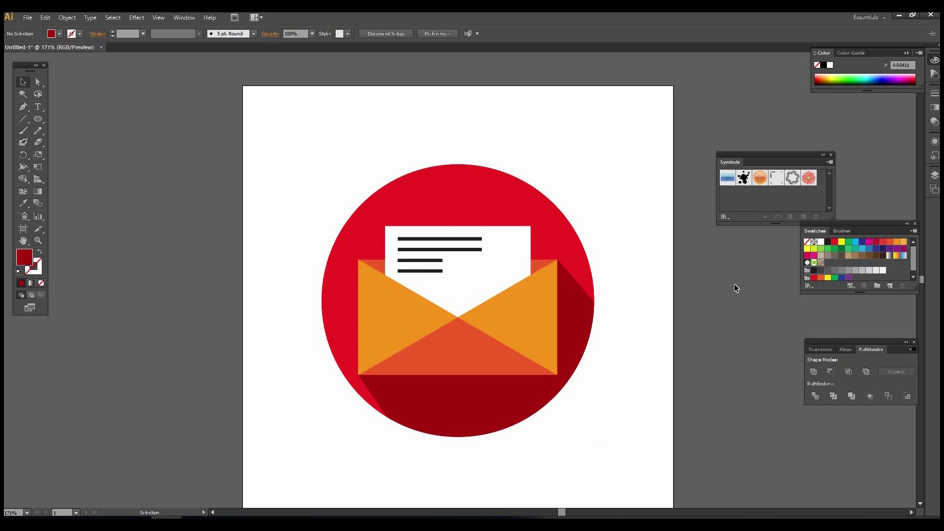